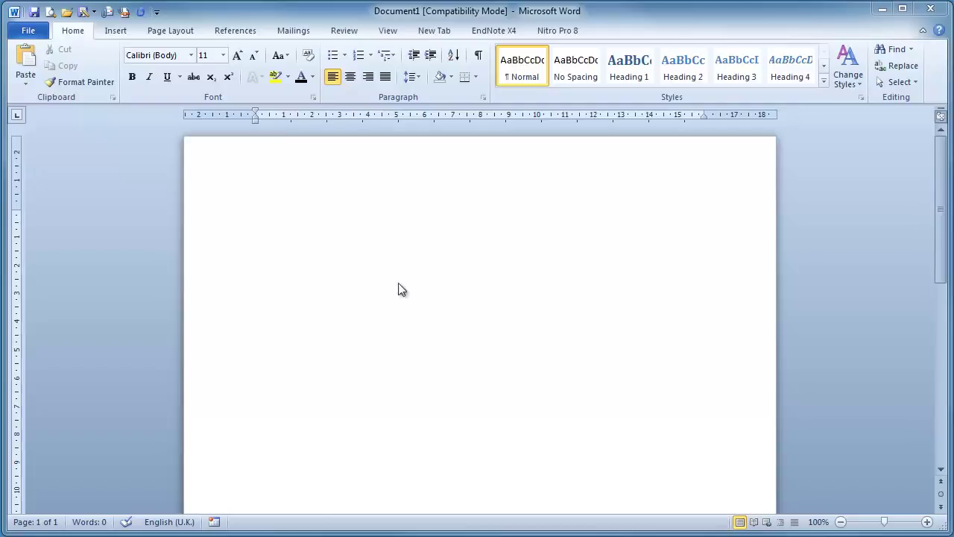
left_click(294, 185)
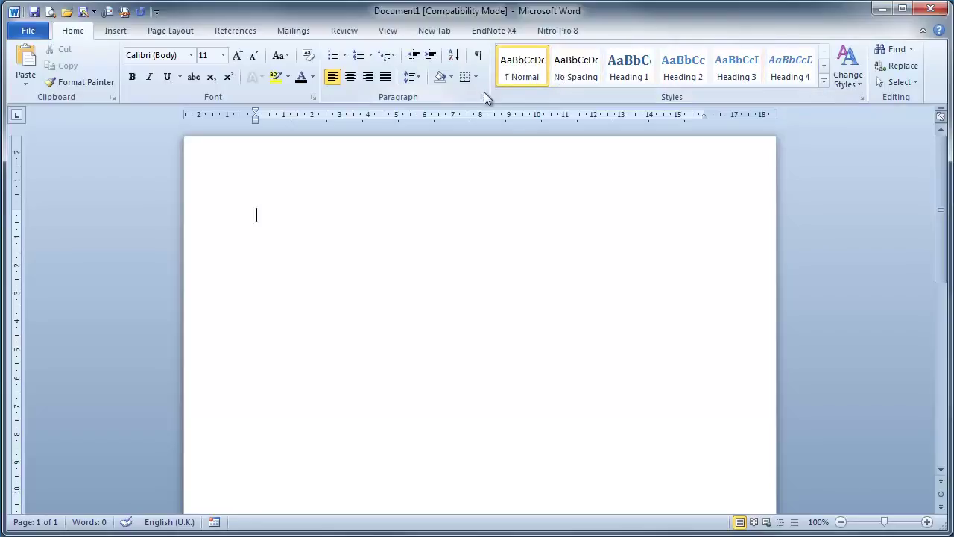
left_click(824, 65)
left_click(824, 65)
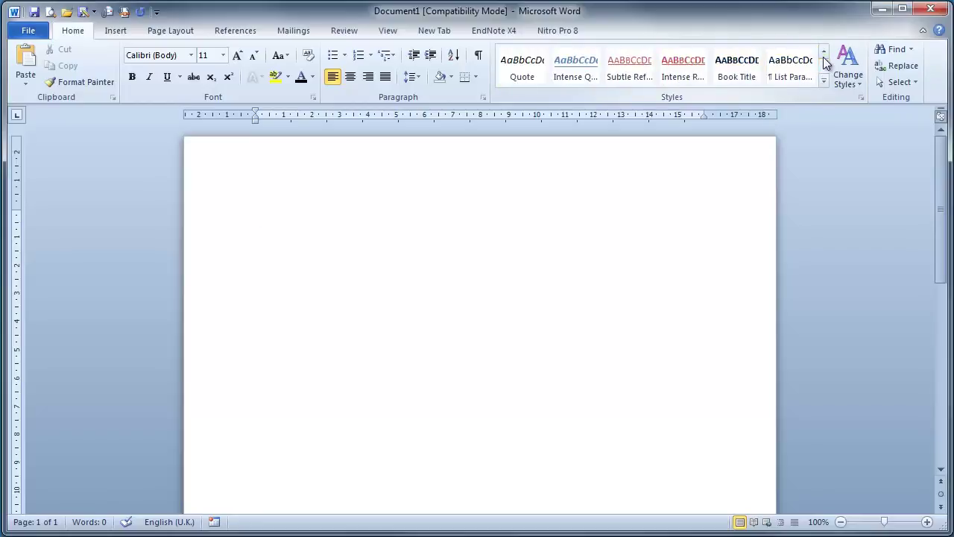
left_click(824, 64)
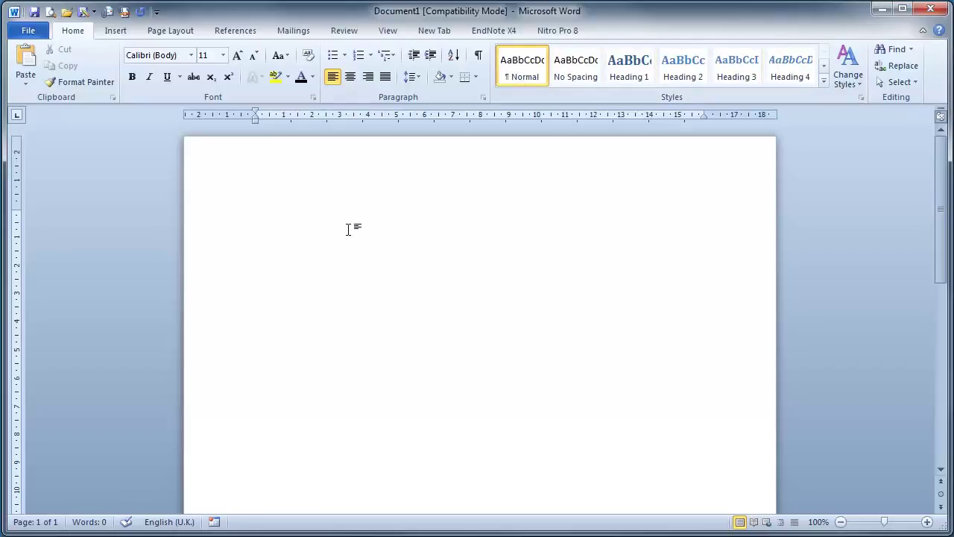
- Enter the line "Chapter 1" below some blank lines at the document's start, followed by a Lorem ipsum paragraph
key("Return")
key("Return")
key("Return")
key("Return")
type("Chapter 1")
key("Return")
type("Lorem ipsum dolor sit amet, consectetur adipisicing elit, sed do eiusmod tempor incididunt ut labore et dolore magna aliqua. Ut enim ad minim veniam, quis nostrud exercitation ullamco laboris nisi ut aliquip ex ea commodo consequat. Duis aute irure dolor in reprehenderit in voluptate velit esse cillum dolore eu fugiat nulla pariatur. Excepteur sint occaecat cupidatat non proident, sunt in culpa qui officia deserunt mollit anim id est laborum")
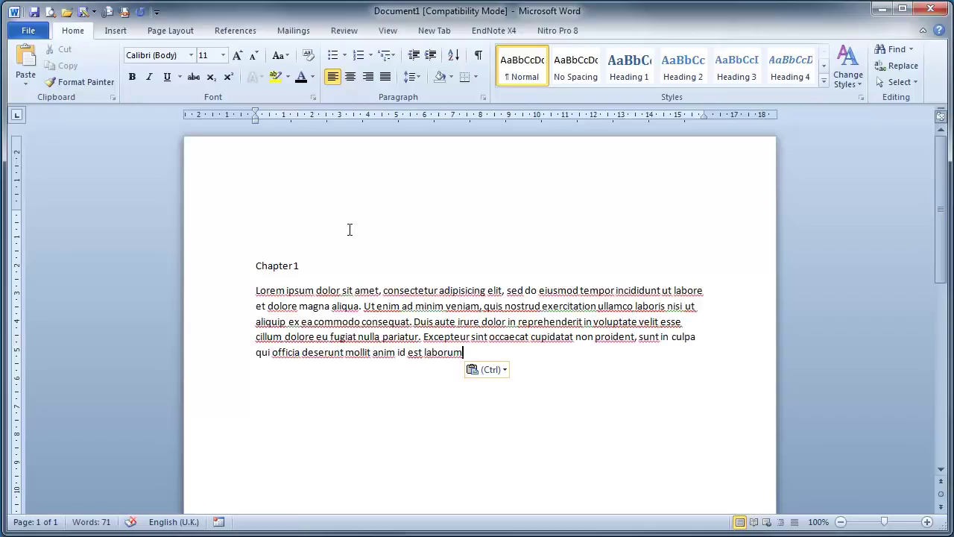
- Add the line "Chapter 2" below the first paragraph, followed by another Lorem ipsum paragraph
key("Return")
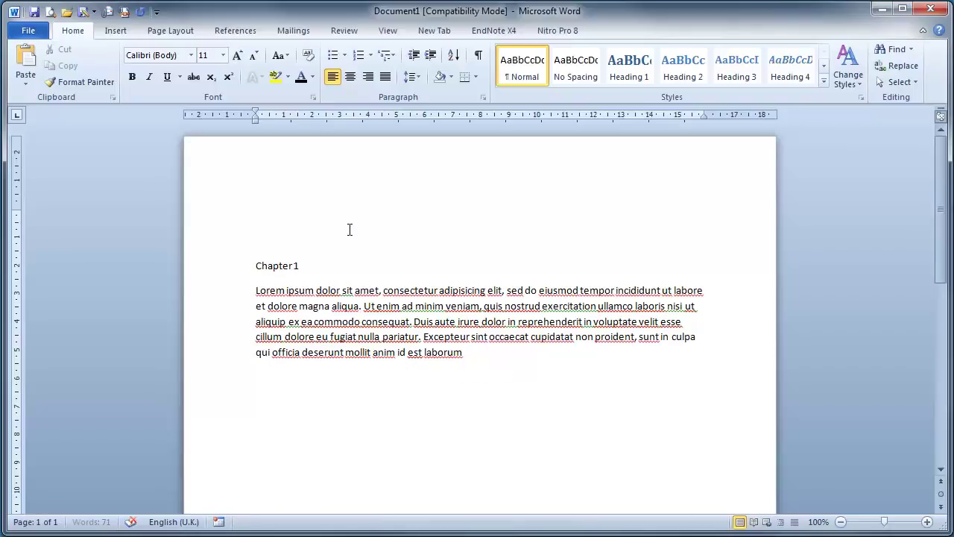
type("Chapter 2")
key("Return")
type("Lorem ipsum dolor sit amet, consectetur adipisicing elit, sed do eiusmod tempor incididunt ut labore et dolore magna aliqua. Ut enim ad minim veniam, quis nostrud exercitation ullamco laboris nisi ut aliquip ex ea commodo consequat. Duis aute irure dolor in reprehenderit in voluptate velit esse cillum dolore eu fugiat nulla pariatur. Excepteur sint occaecat cupidatat non proident, sunt in culpa qui officia deserunt mollit anim id est laborum")
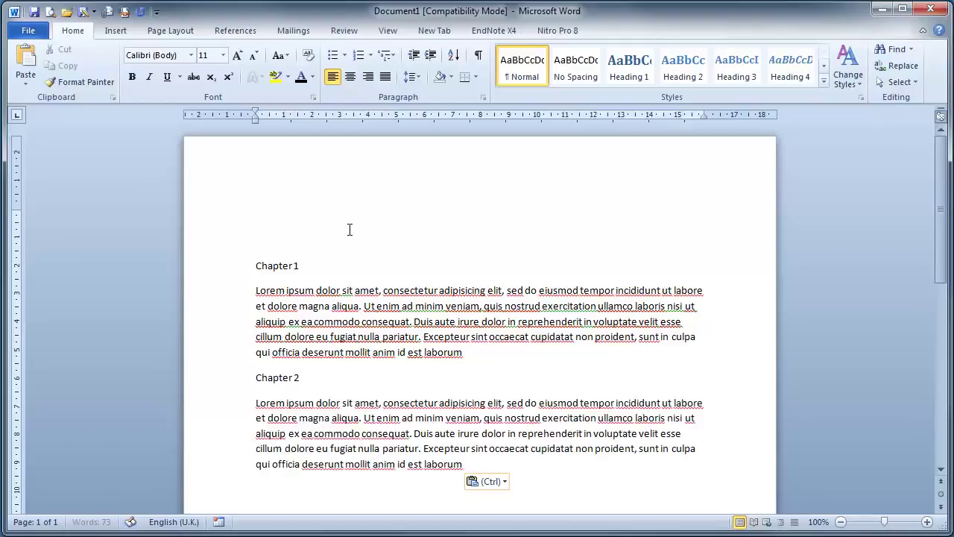
- Add a "Section 1" line with a Lorem ipsum paragraph at the end of Chapter 2
key("Return")
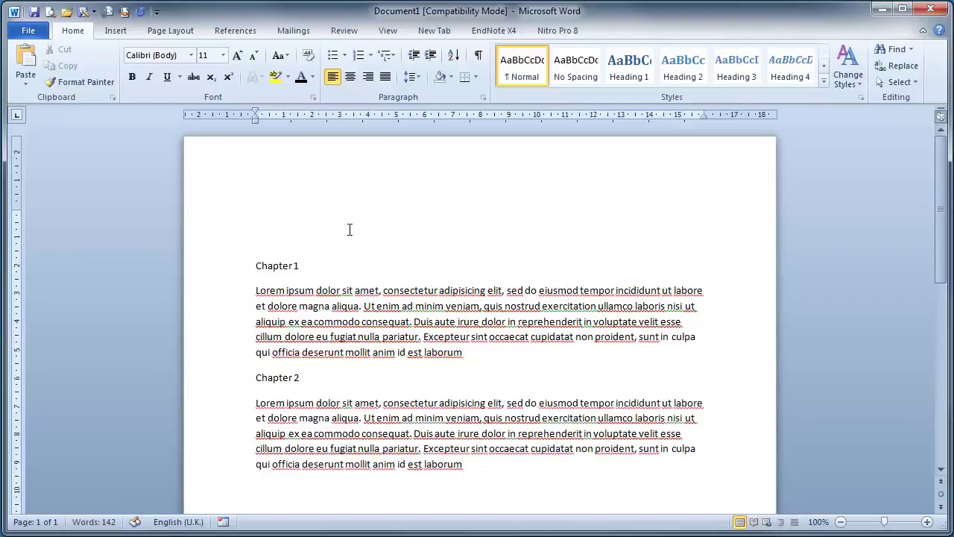
type("Section 1")
key("Return")
type("Lorem ipsum dolor sit amet, consectetur adipisicing elit, sed do eiusmod tempor incididunt ut labore et dolore magna aliqua. Ut enim ad minim veniam, quis nostrud exercitation ullamco laboris nisi ut aliquip ex ea commodo consequat. Duis aute irure dolor in reprehenderit in voluptate velit esse cillum dolore eu fugiat nulla pariatur. Excepteur sint occaecat cupidatat non proident, sunt in culpa qui officia deserunt mollit anim id est laborum")
- Insert the lines "Section 1" and "Section 2" between the Chapter 1 paragraph and the Chapter 2 line
left_click(488, 270)
key("Return")
type("Section 1")
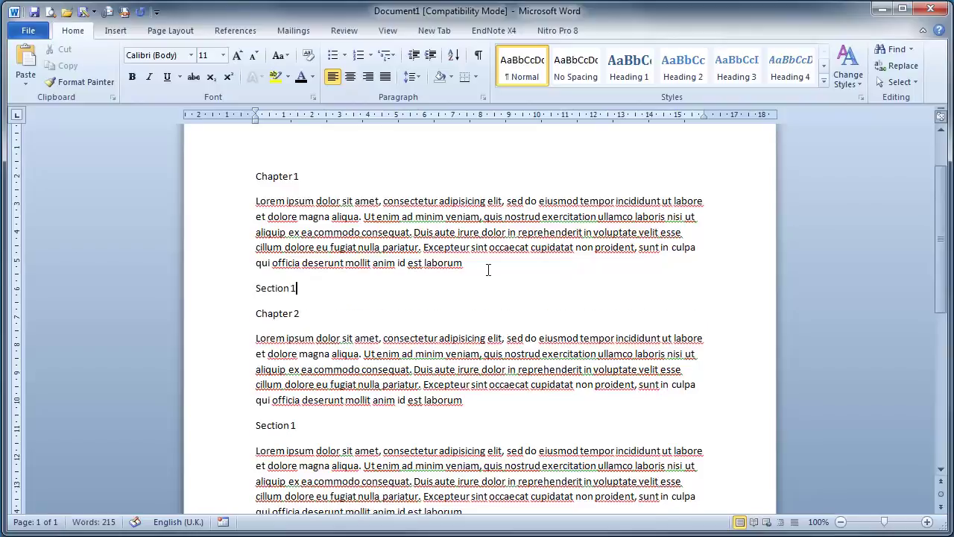
key("Return")
type("Section 2")
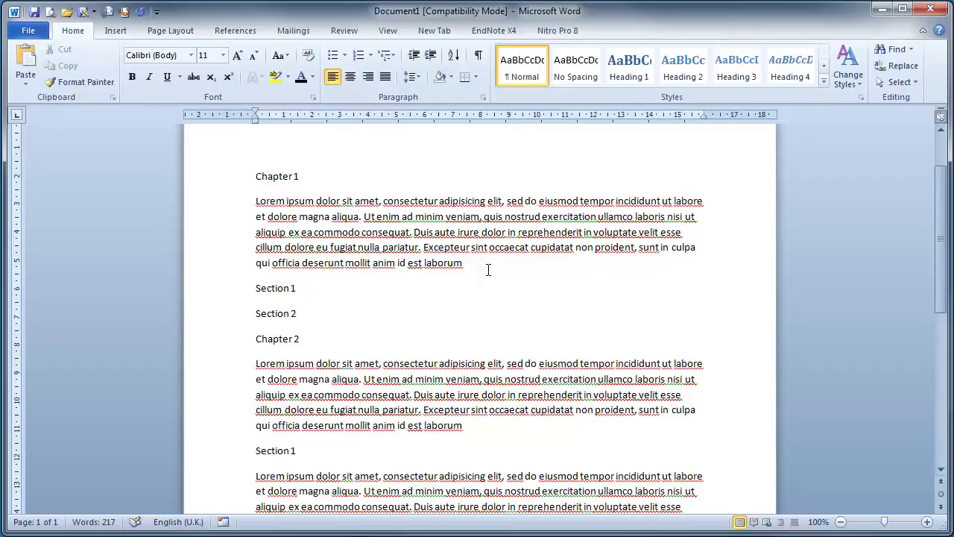
- Insert the Lorem ipsum paragraph under both the Section 1 and Section 2 lines of Chapter 1
type("Lorem ipsum dolor sit amet, consectetur adipisicing elit, sed do eiusmod tempor incididunt ut labore et dolore magna aliqua. Ut enim ad minim veniam, quis nostrud exercitation ullamco laboris nisi ut aliquip ex ea commodo consequat. Duis aute irure dolor in reprehenderit in voluptate velit esse cillum dolore eu fugiat nulla pariatur. Excepteur sint occaecat cupidatat non proident, sunt in culpa qui officia deserunt mollit anim id est laborum")
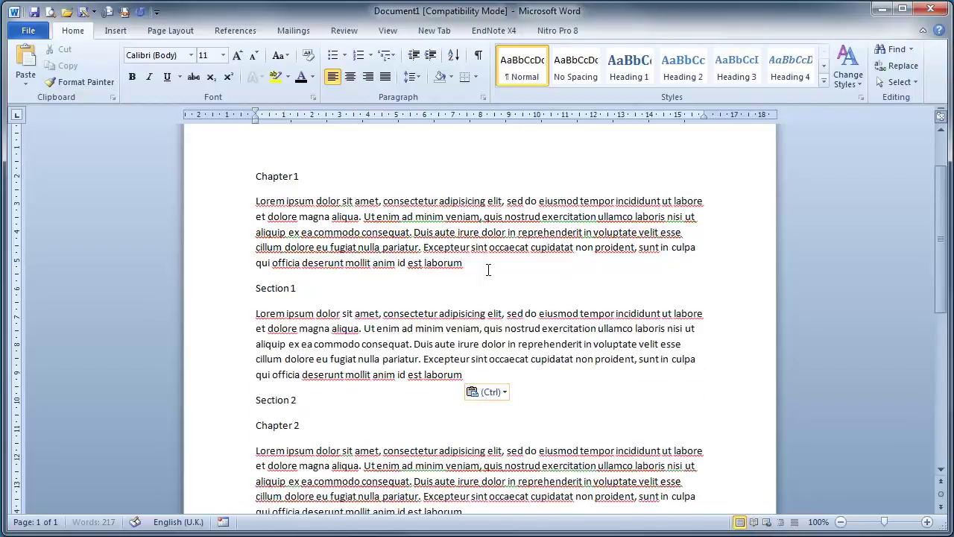
key("Down")
key("Return")
type("Lorem ipsum dolor sit amet, consectetur adipisicing elit, sed do eiusmod tempor incididunt ut labore et dolore magna aliqua. Ut enim ad minim veniam, quis nostrud exercitation ullamco laboris nisi ut aliquip ex ea commodo consequat. Duis aute irure dolor in reprehenderit in voluptate velit esse cillum dolore eu fugiat nulla pariatur. Excepteur sint occaecat cupidatat non proident, sunt in culpa qui officia deserunt mollit anim id est laborum")
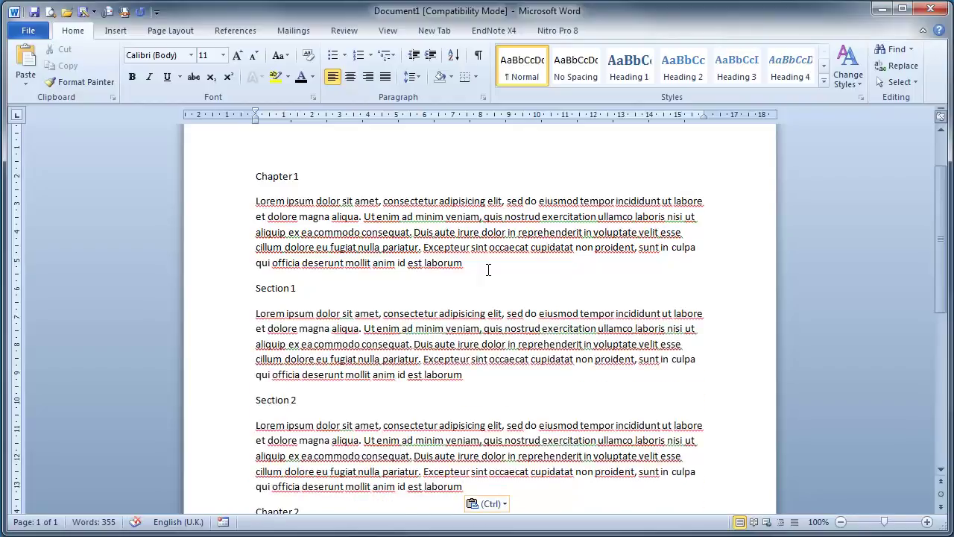
- Add a "Sub Section 1" line with a Lorem ipsum paragraph after the Section 2 text in Chapter 1
key("Down")
key("Up")
key("Return")
type("Sub Section 1")
key("Return")
type("Lorem ipsum dolor sit amet, consectetur adipisicing elit, sed do eiusmod tempor incididunt ut labore et dolore magna aliqua. Ut enim ad minim veniam, quis nostrud exercitation ullamco laboris nisi ut aliquip ex ea commodo consequat. Duis aute irure dolor in reprehenderit in voluptate velit esse cillum dolore eu fugiat nulla pariatur. Excepteur sint occaecat cupidatat non proident, sunt in culpa qui officia deserunt mollit anim id est laborum")
- Review the document's chapter, section and subsection lines from start to end
scroll(496, 276, "down", 3)
scroll(496, 283, "up", 4)
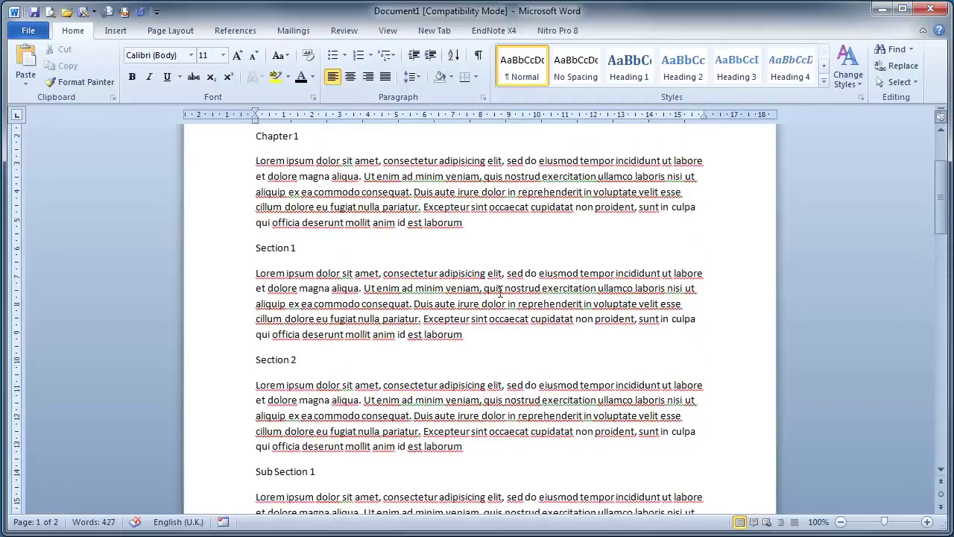
scroll(500, 291, "up", 3)
scroll(303, 321, "down", 1)
scroll(304, 315, "down", 6)
scroll(319, 384, "down", 4)
scroll(318, 390, "up", 8)
scroll(318, 393, "up", 4)
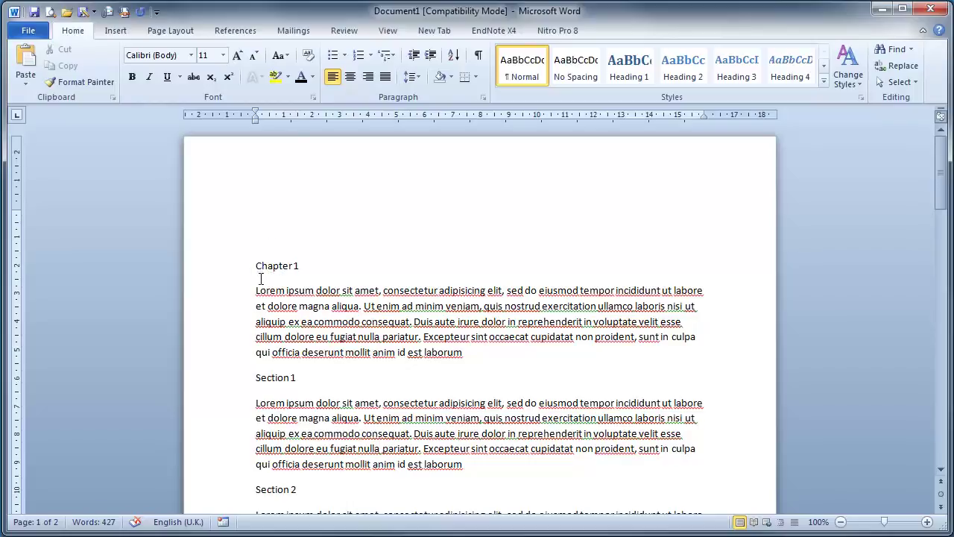
- Apply the Heading 1 style to the Chapter 1 line and format it in black 16 pt Times New Roman
left_click(630, 69)
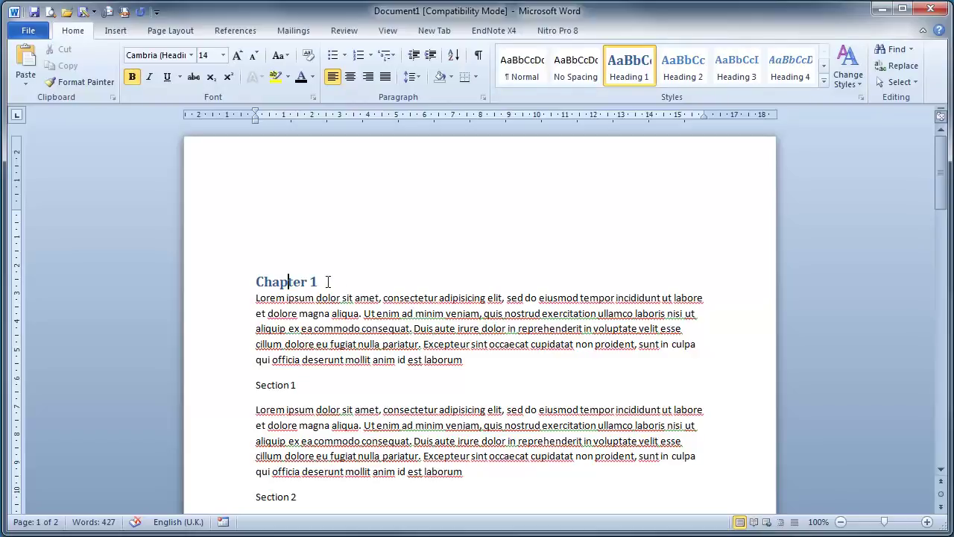
left_click_drag(328, 281, 257, 282)
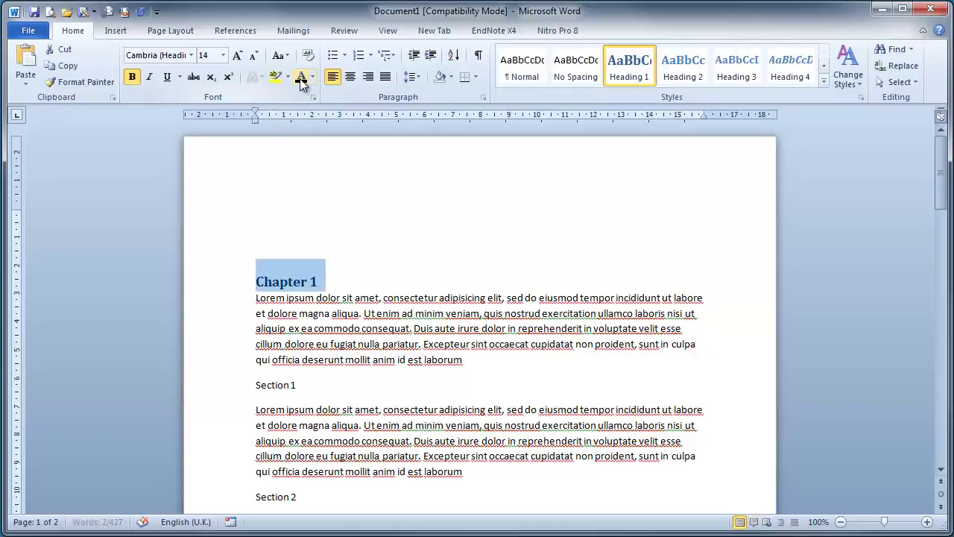
left_click(191, 56)
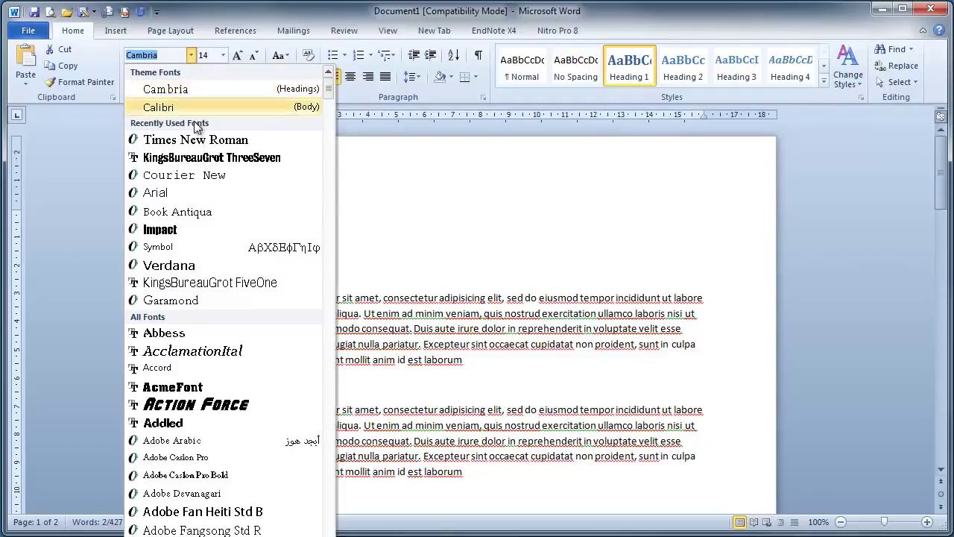
left_click(198, 142)
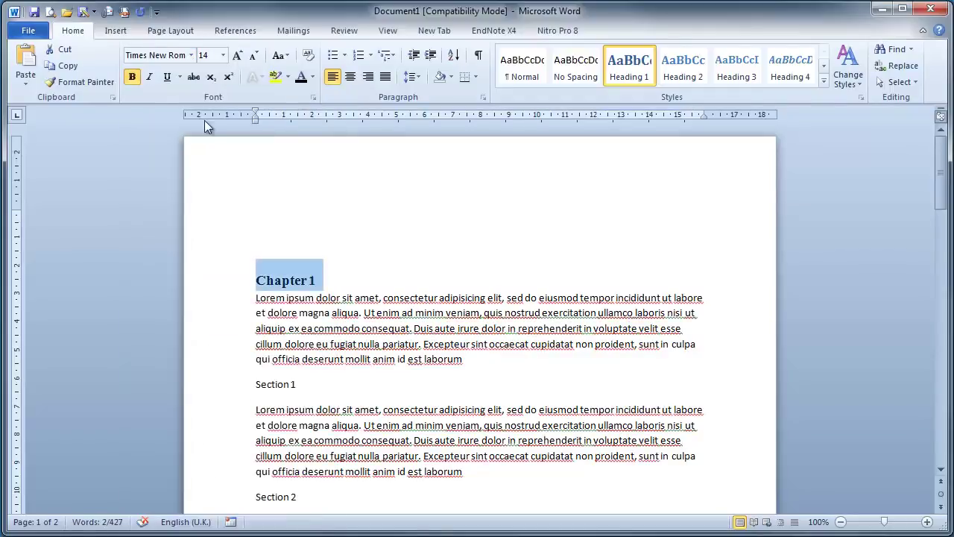
left_click(222, 55)
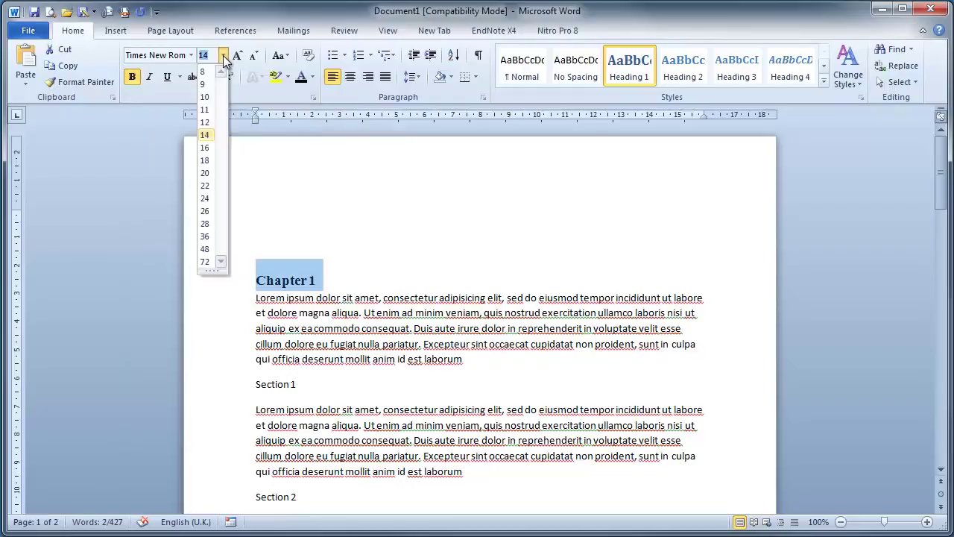
left_click(207, 149)
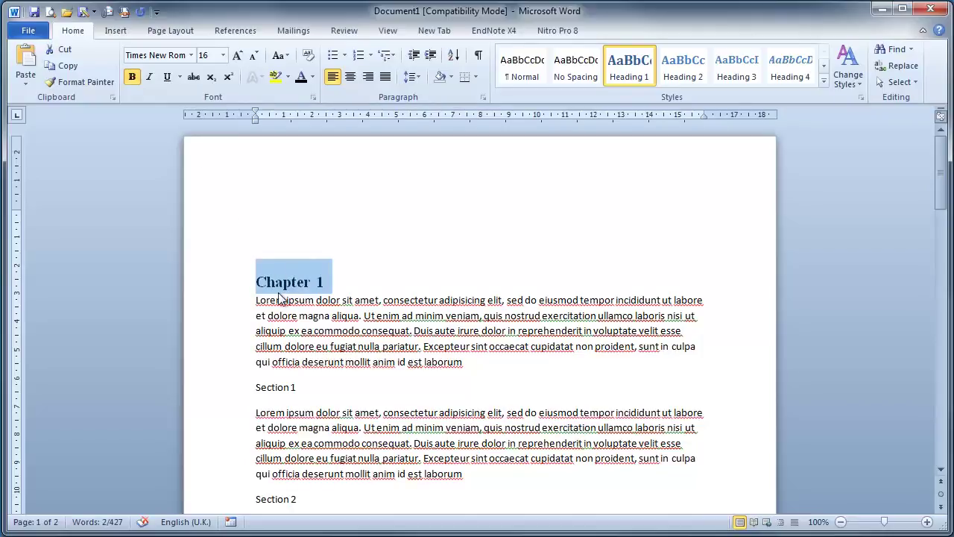
- Increase the paragraph spacing after the Chapter 1 heading
left_click(484, 101)
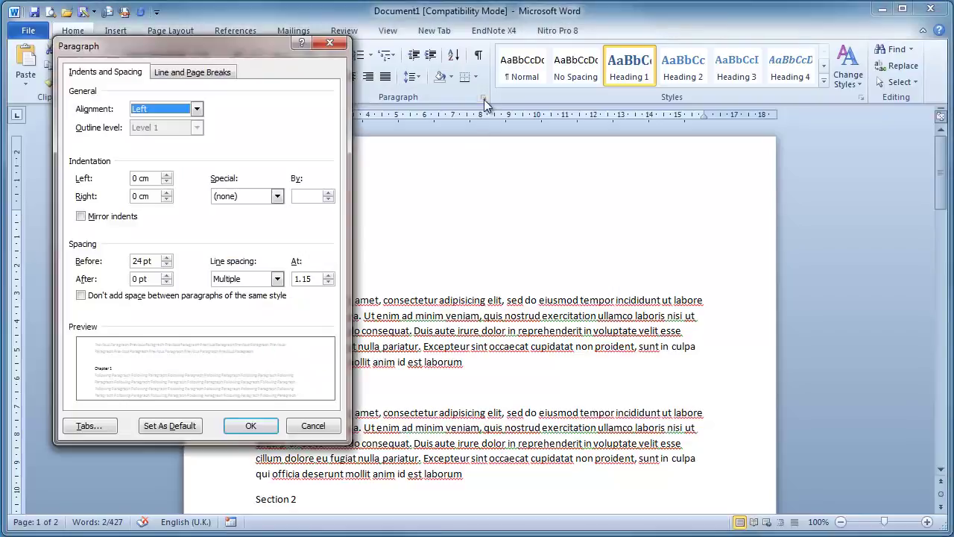
left_click(168, 276)
left_click(248, 426)
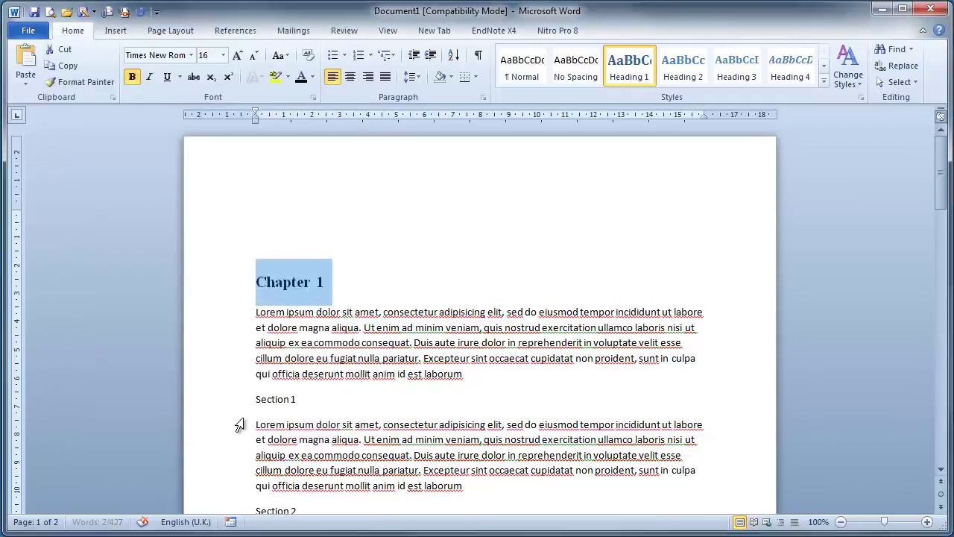
left_click(304, 311)
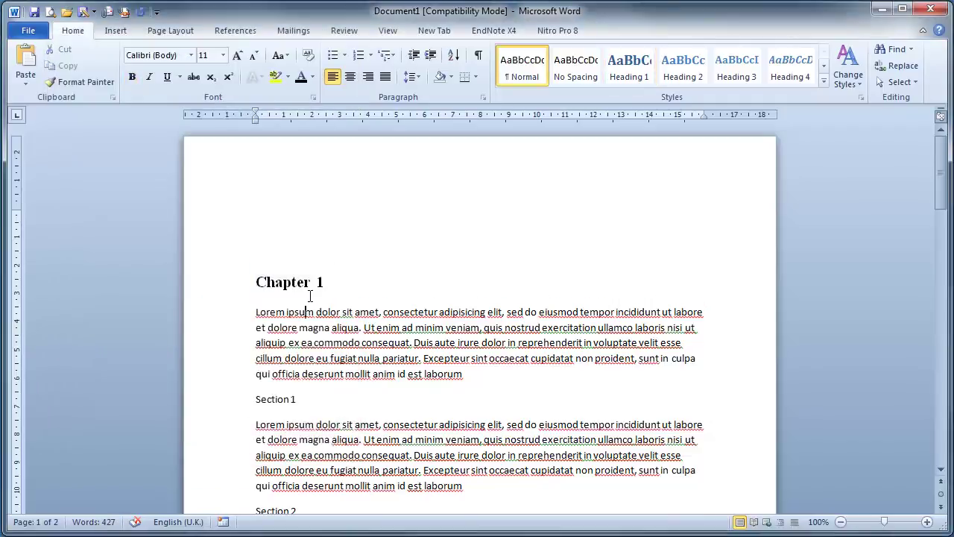
- Update the Heading 1 style to match the formatting of the Chapter 1 heading
left_click(284, 282)
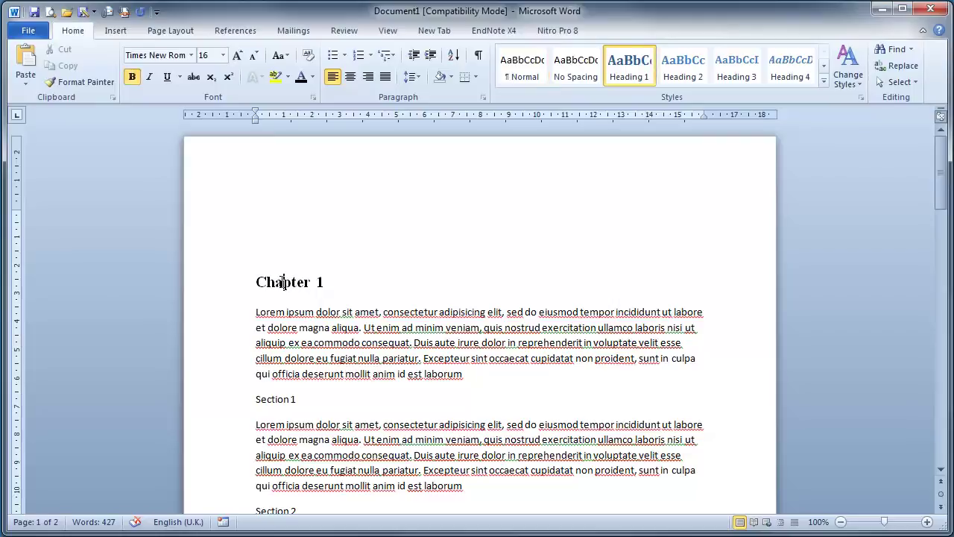
left_click(224, 289)
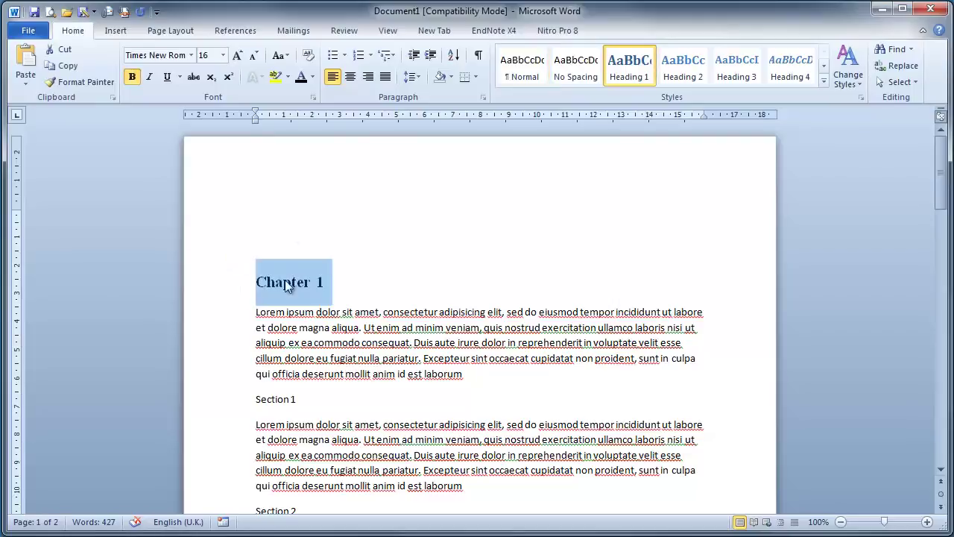
right_click(631, 68)
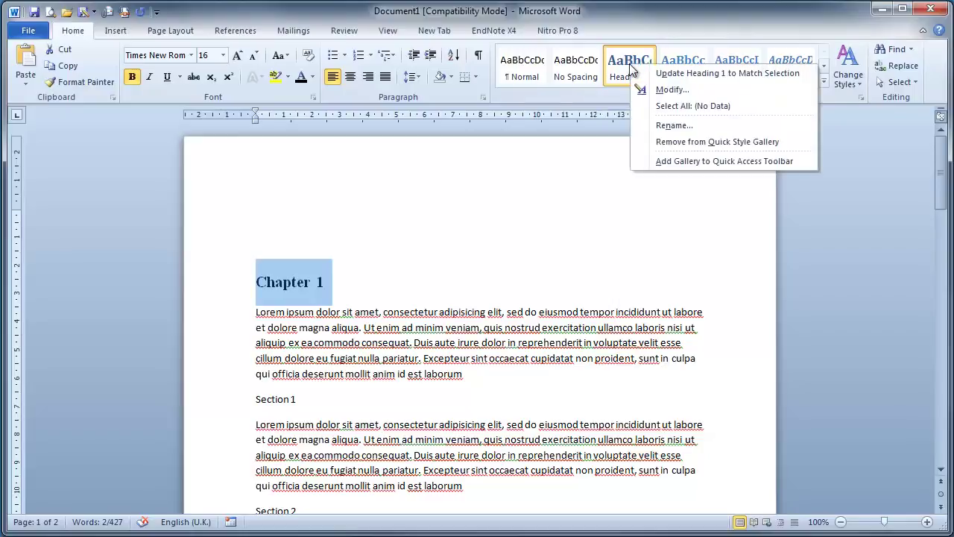
left_click(701, 74)
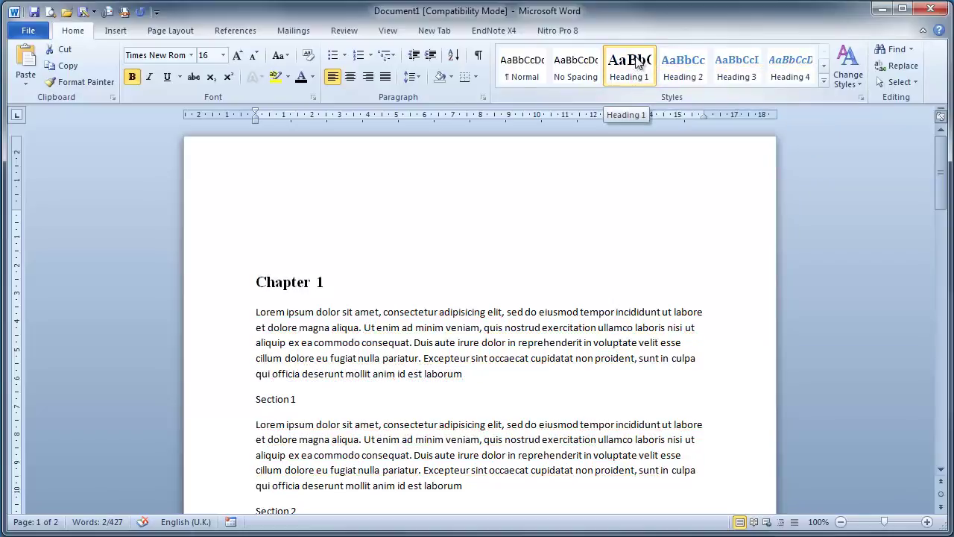
- Apply the Heading 1 style to the Chapter 2 line
left_click(413, 259)
scroll(416, 257, "down", 5)
scroll(418, 255, "down", 5)
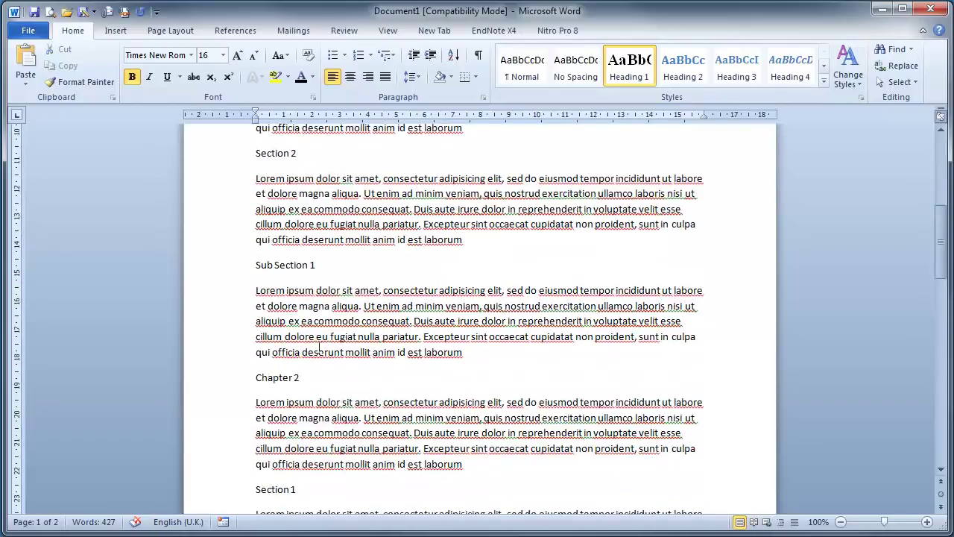
left_click(280, 377)
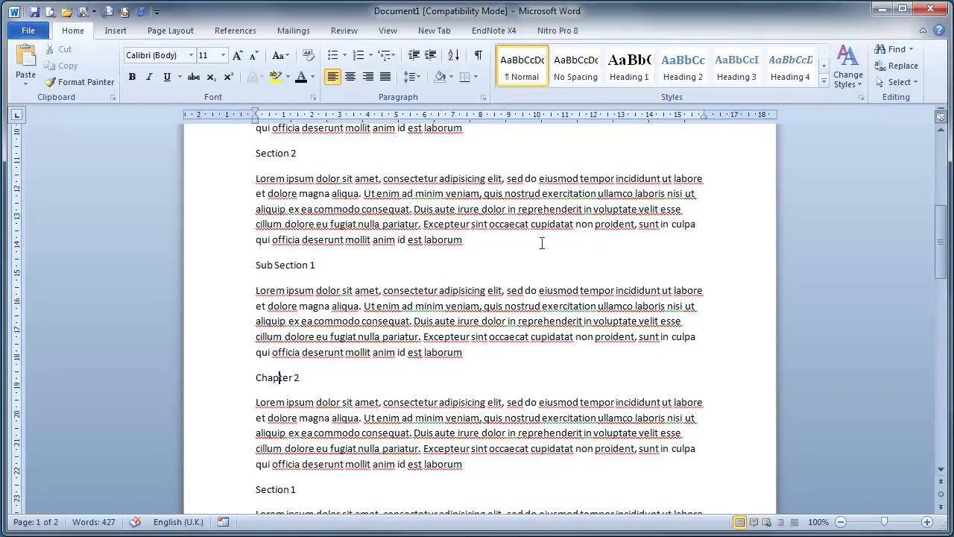
left_click(631, 66)
left_click(393, 382)
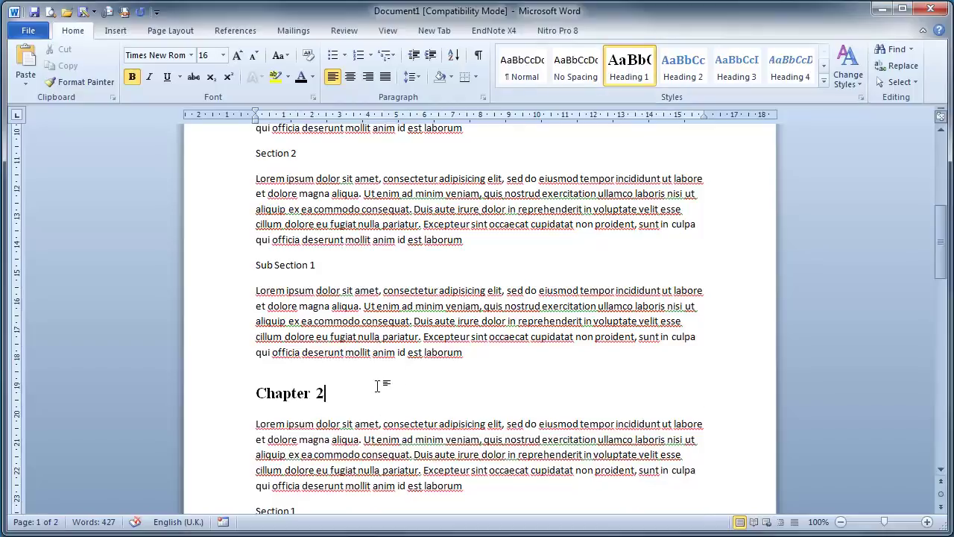
- Apply the Heading 2 style to the Section 1 line in Chapter 1
scroll(371, 403, "up", 6)
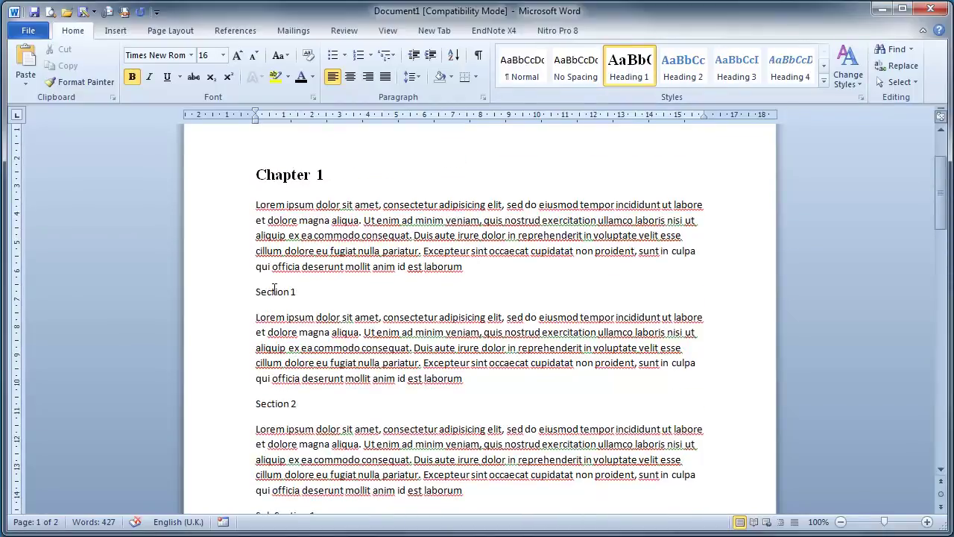
left_click(272, 292)
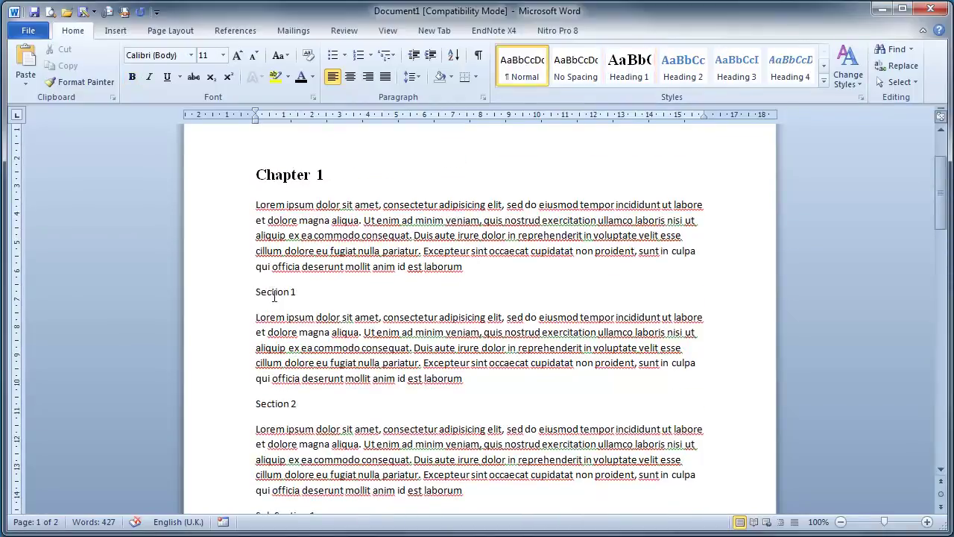
left_click(690, 69)
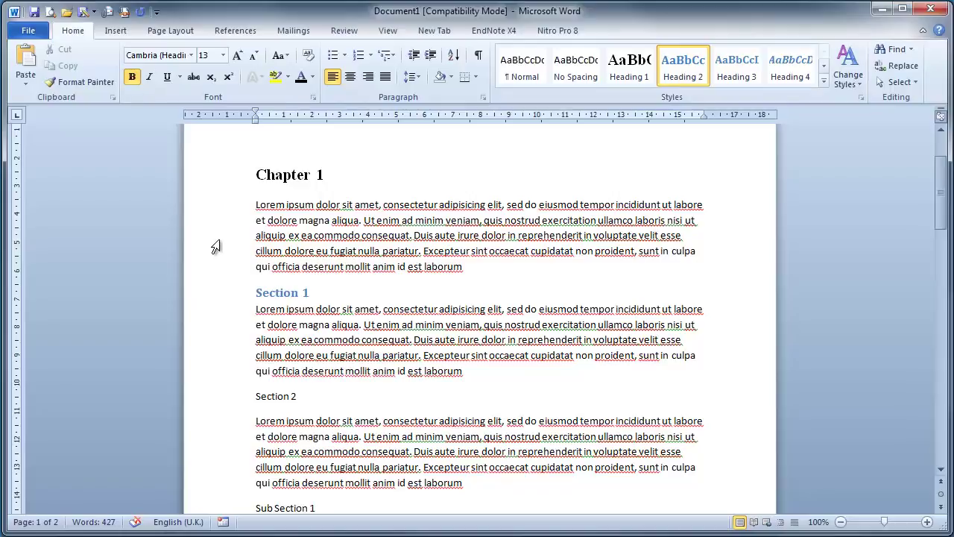
- Change the Section 1 heading in Chapter 1 to black Times New Roman
left_click(221, 298)
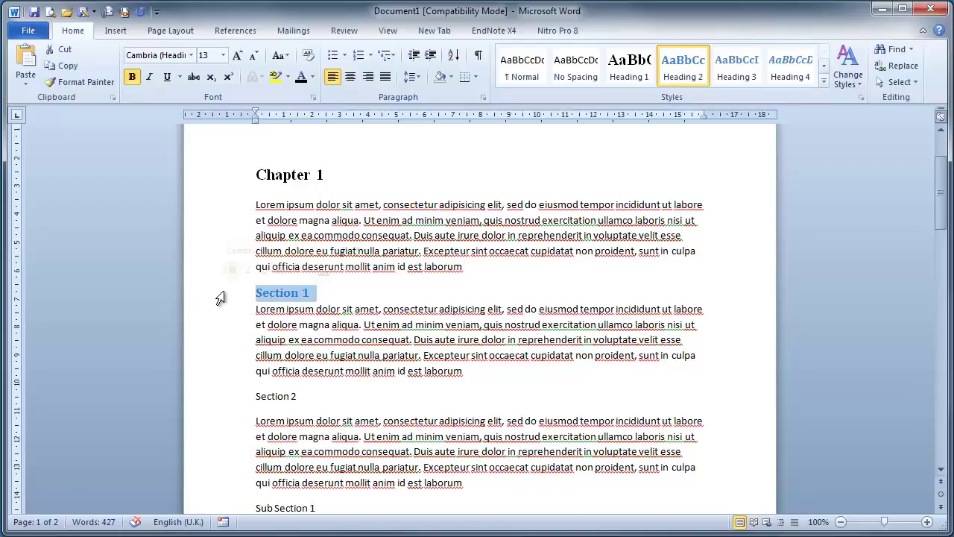
left_click(191, 55)
left_click(195, 139)
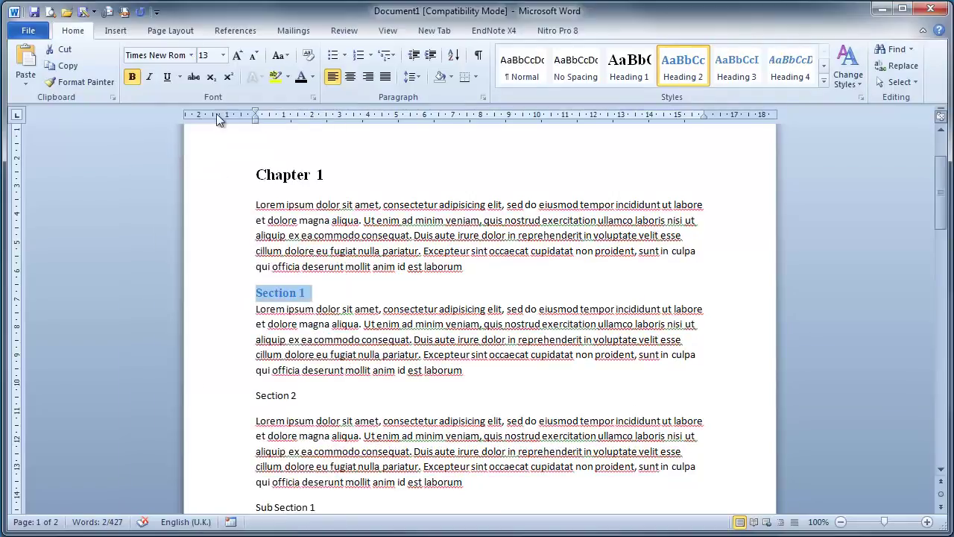
left_click(301, 78)
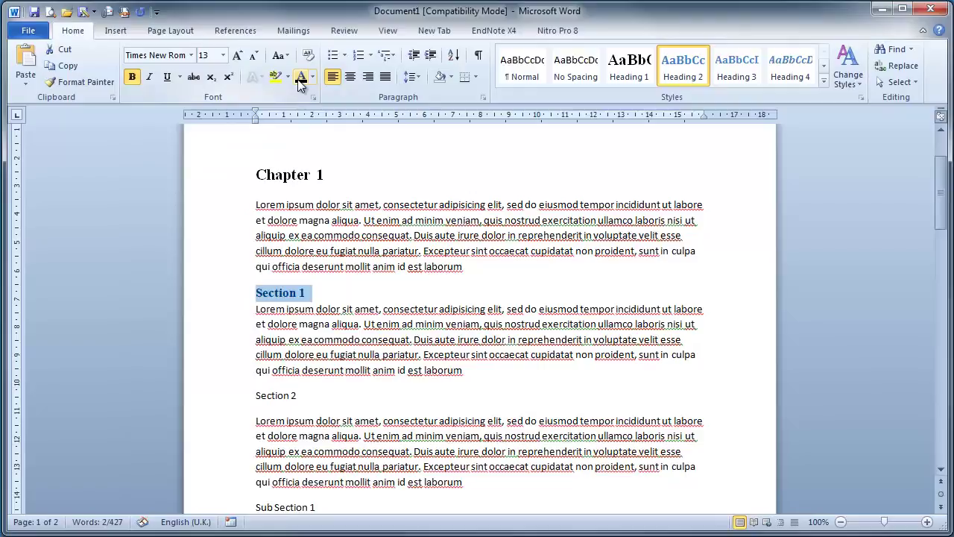
- Increase the paragraph spacing after the Section 1 heading in Chapter 1 by one increment
left_click(485, 98)
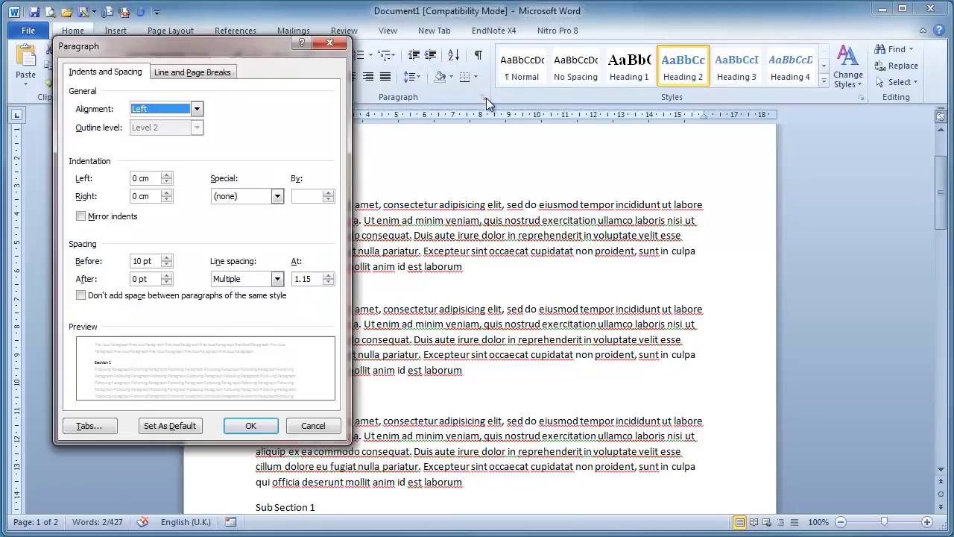
left_click(168, 276)
left_click(250, 426)
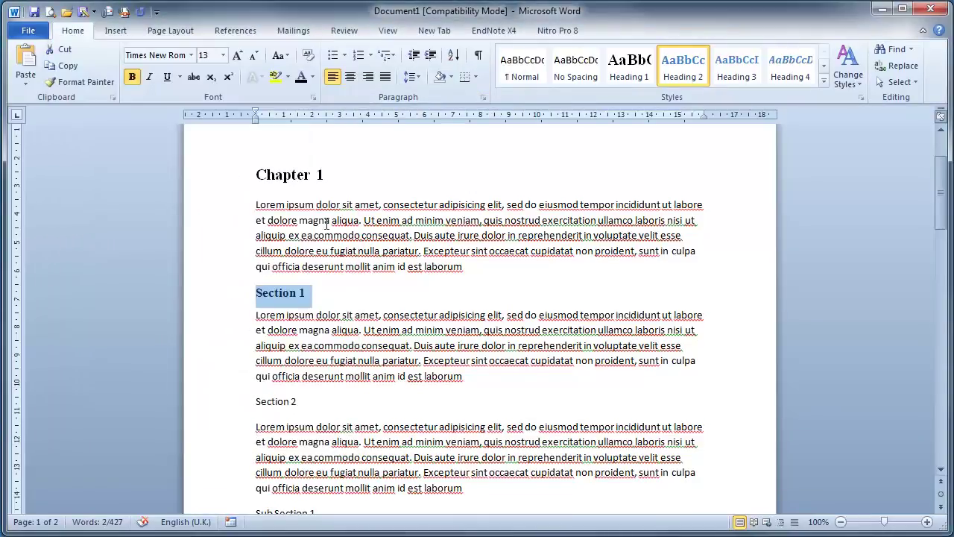
- Update the Heading 2 style to match the formatting of the Section 1 heading in Chapter 1
left_click(335, 296)
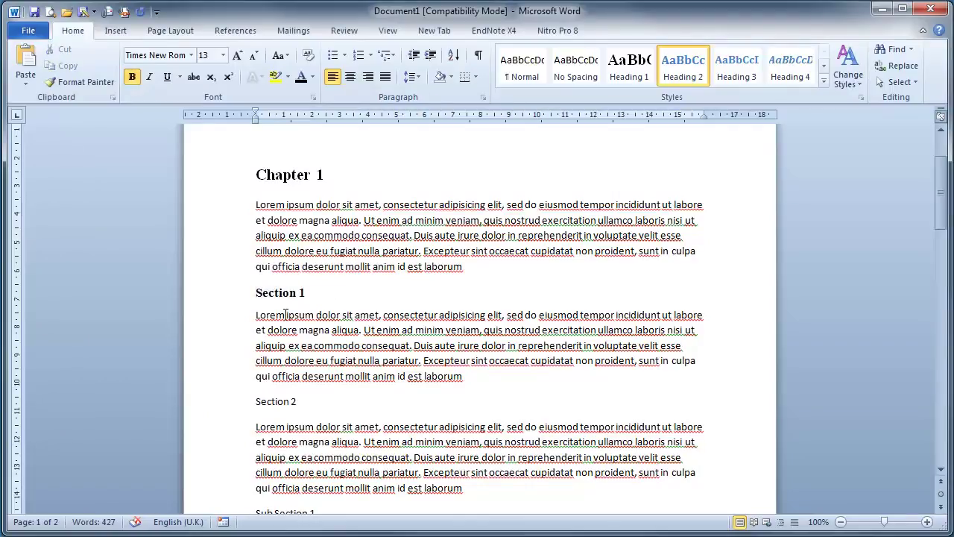
right_click(693, 64)
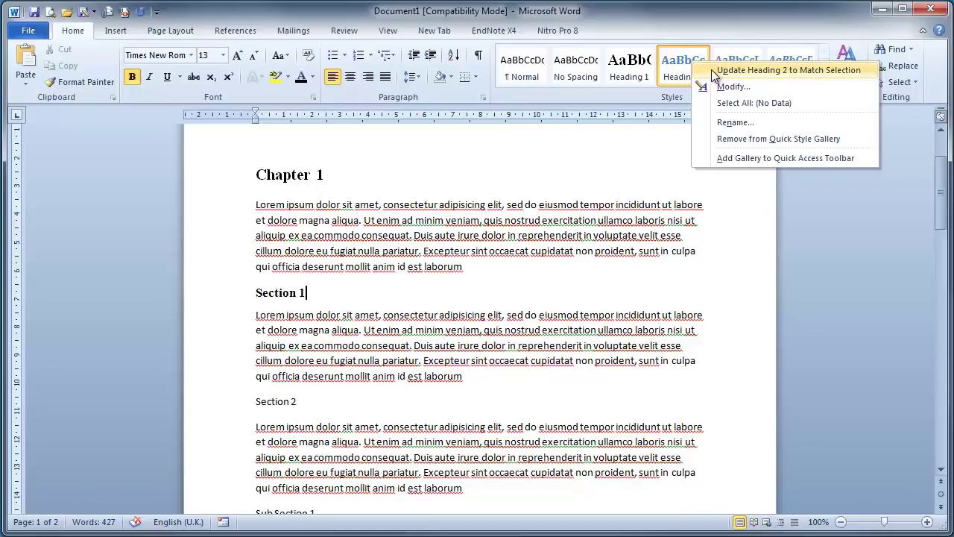
left_click(712, 70)
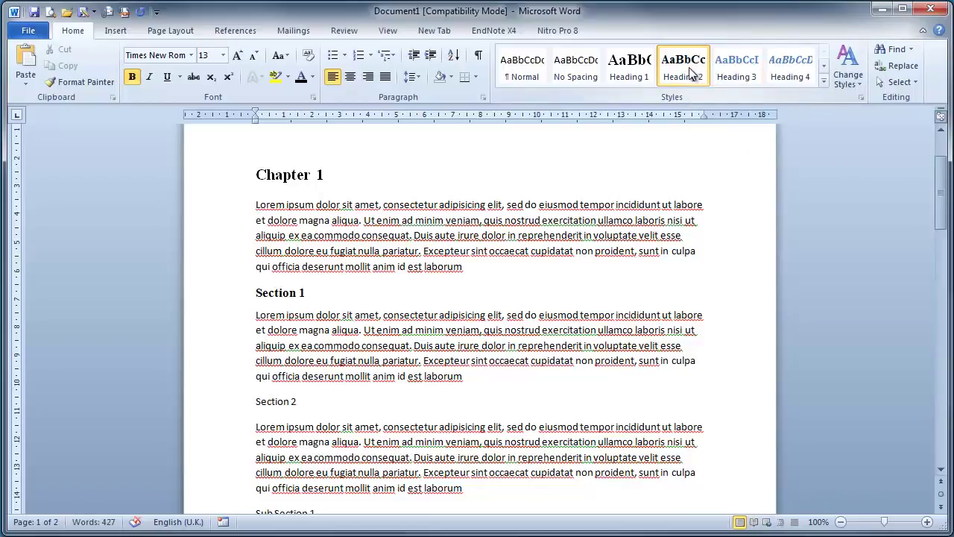
- Apply the Heading 2 style to the Section 2 line in Chapter 1
scroll(371, 388, "down", 1)
left_click(266, 366)
left_click(683, 65)
- Apply the Heading 2 style to the Section 1 line in Chapter 2
scroll(353, 366, "down", 3)
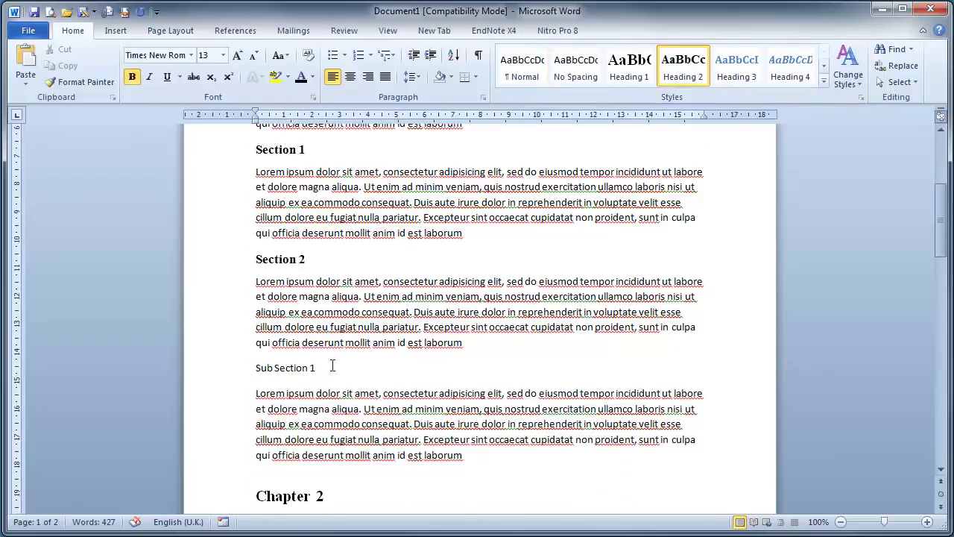
scroll(294, 369, "down", 6)
left_click(276, 399)
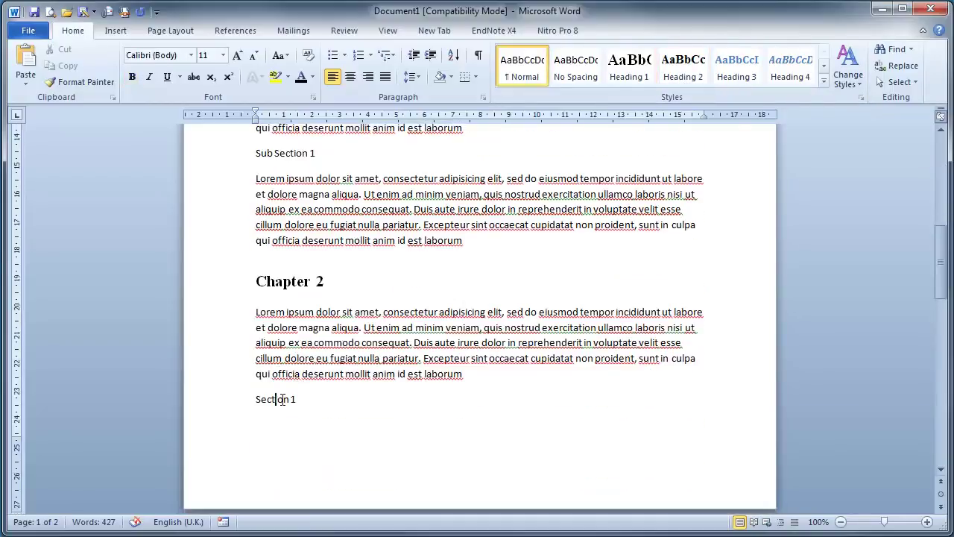
left_click(629, 66)
scroll(443, 398, "down", 7)
scroll(442, 410, "up", 5)
scroll(443, 415, "up", 4)
scroll(443, 417, "down", 5)
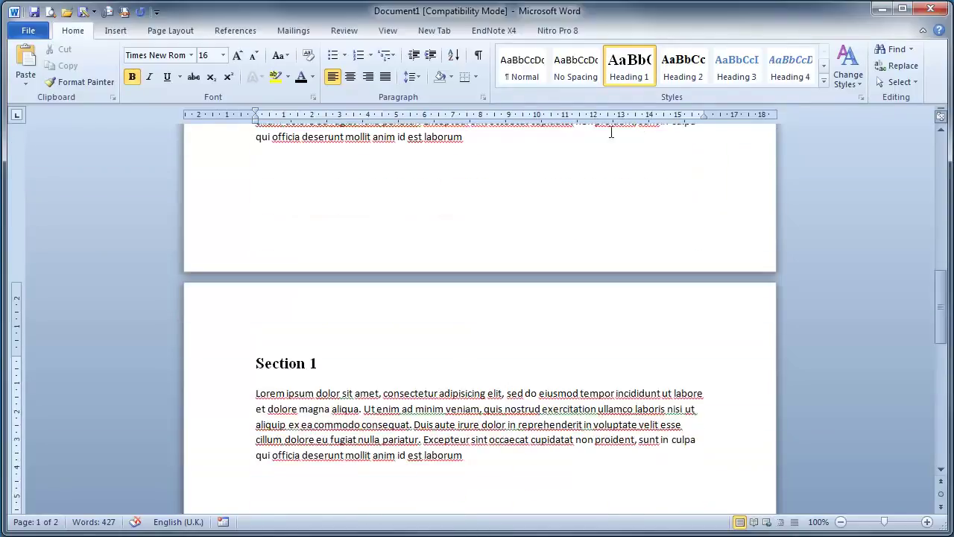
left_click(683, 73)
- Apply the Heading 3 style to the Sub Section 1 line in Chapter 1
scroll(445, 386, "up", 8)
scroll(445, 395, "down", 6)
scroll(446, 395, "up", 3)
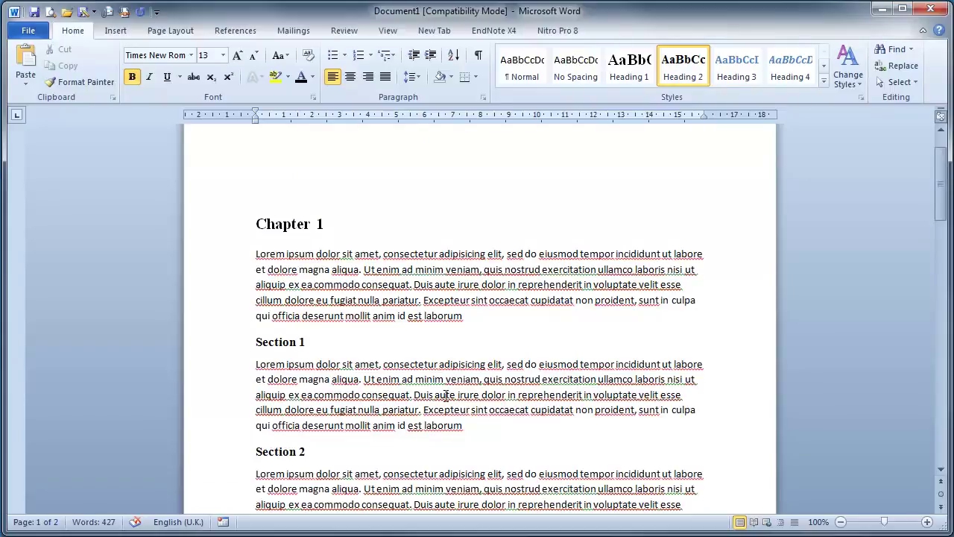
scroll(413, 346, "down", 6)
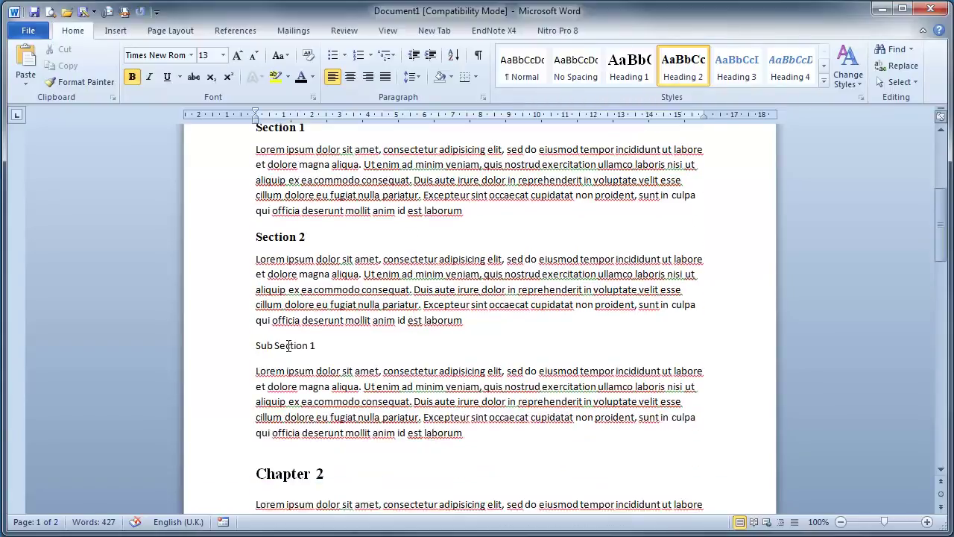
left_click(285, 345)
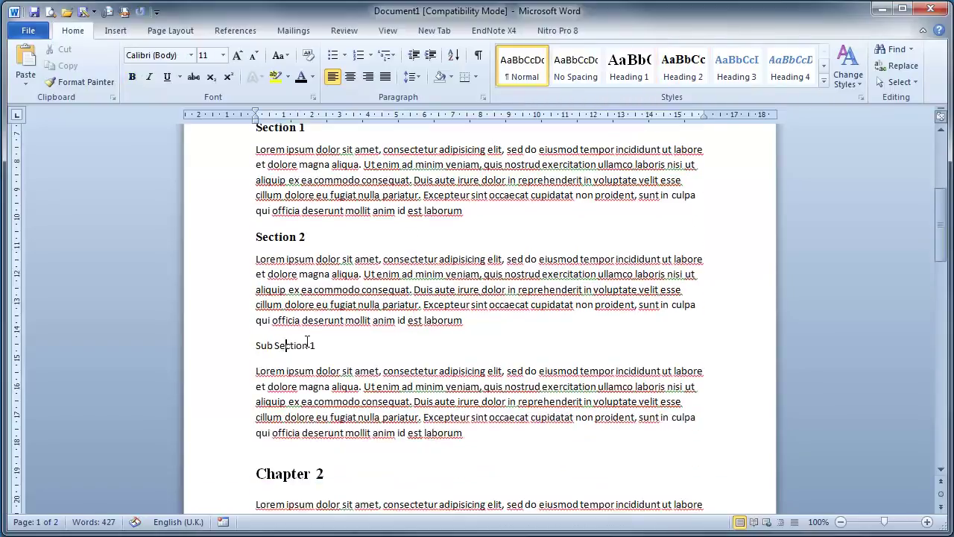
left_click(739, 68)
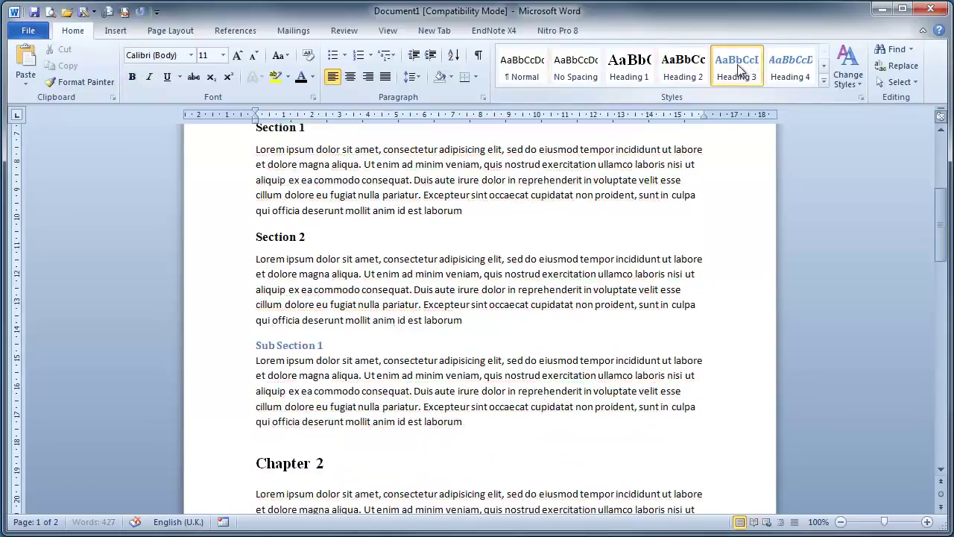
- Change the Sub Section 1 heading to black Times New Roman
left_click(220, 353)
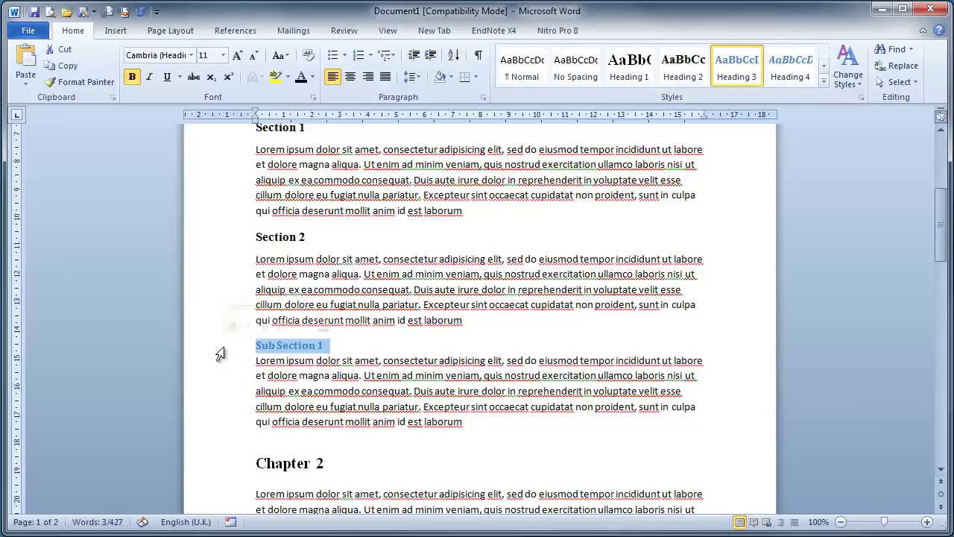
left_click(192, 60)
left_click(179, 140)
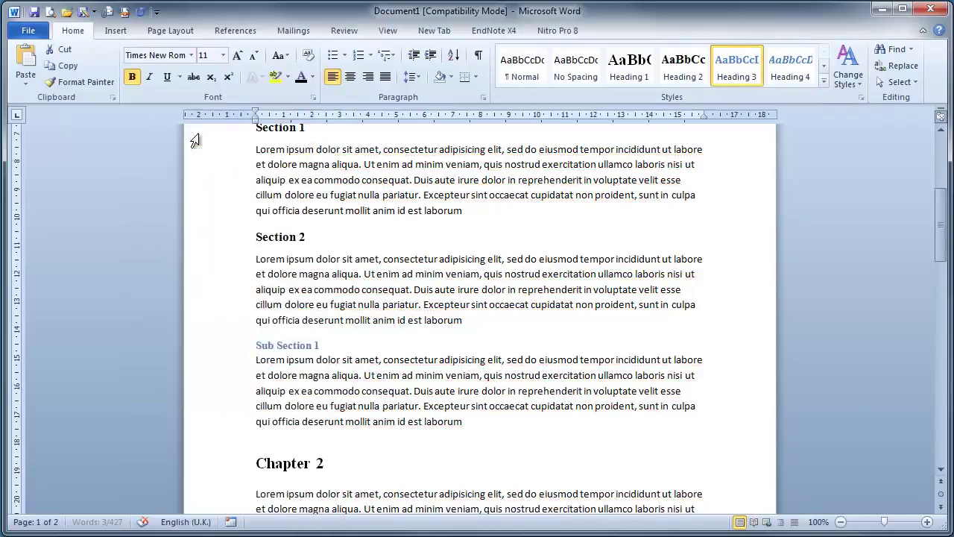
left_click(302, 78)
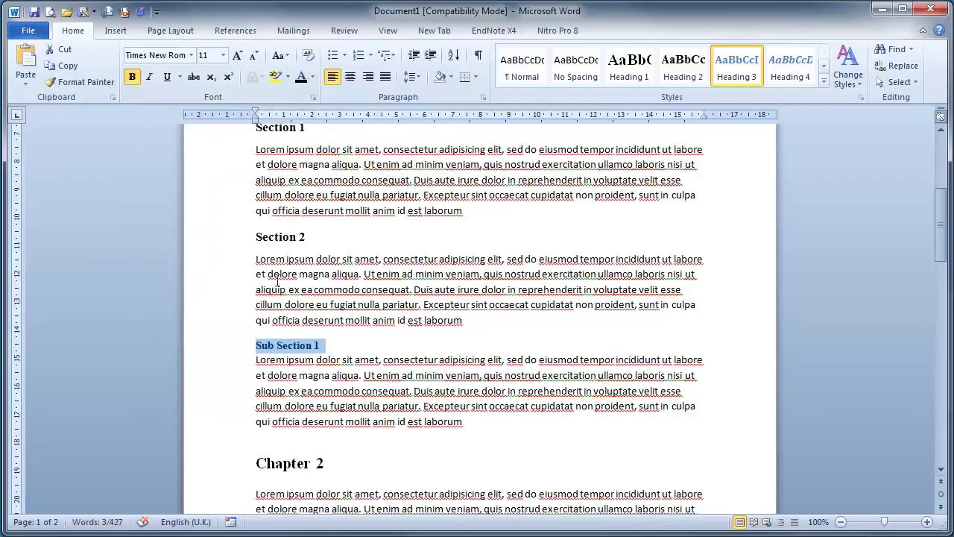
- Update the Heading 3 style to match the formatting of the Sub Section 1 heading
left_click(280, 238)
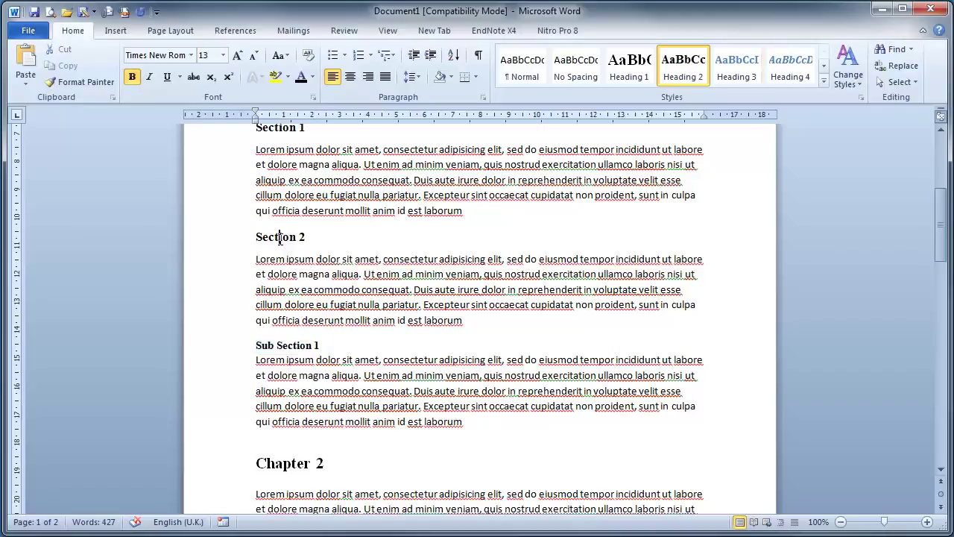
scroll(279, 256, "up", 2)
scroll(282, 205, "up", 3)
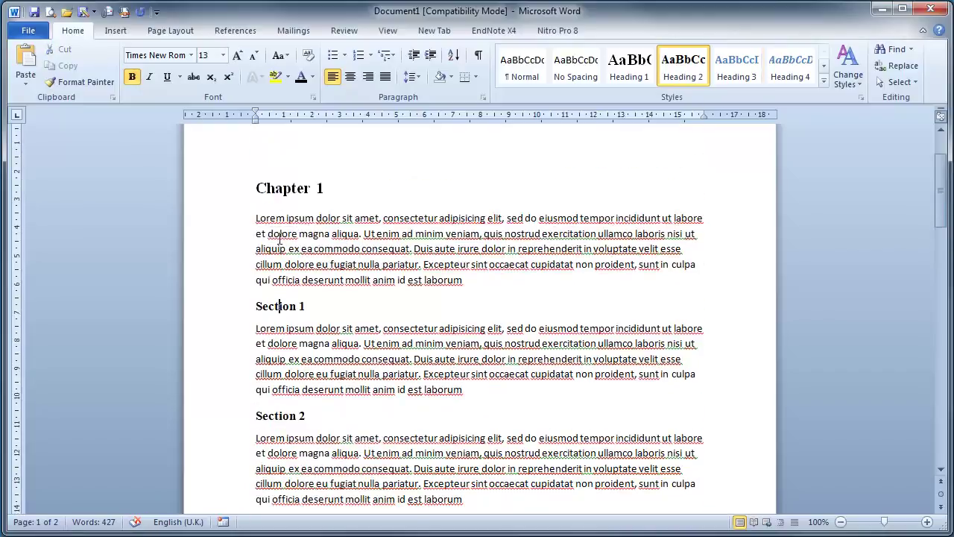
left_click(283, 189)
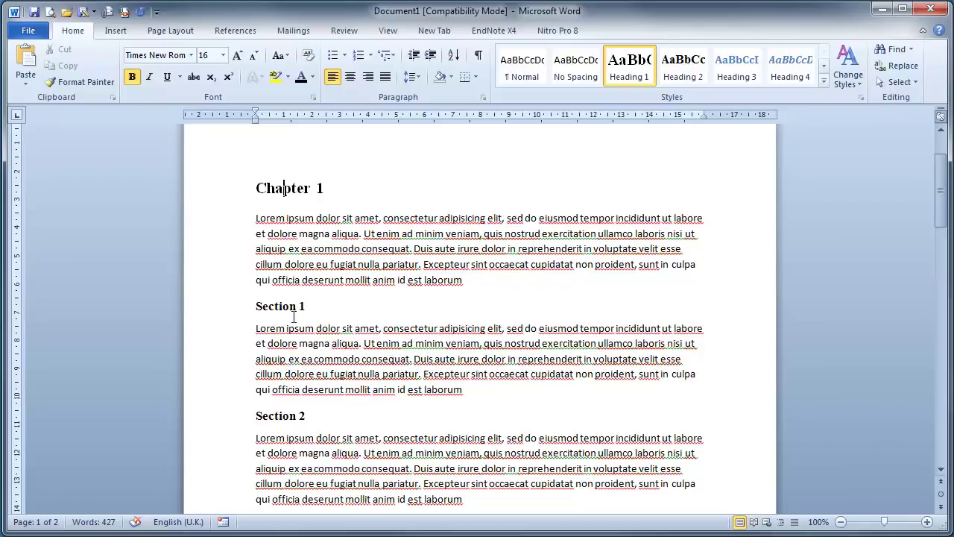
scroll(294, 317, "down", 5)
left_click(298, 349)
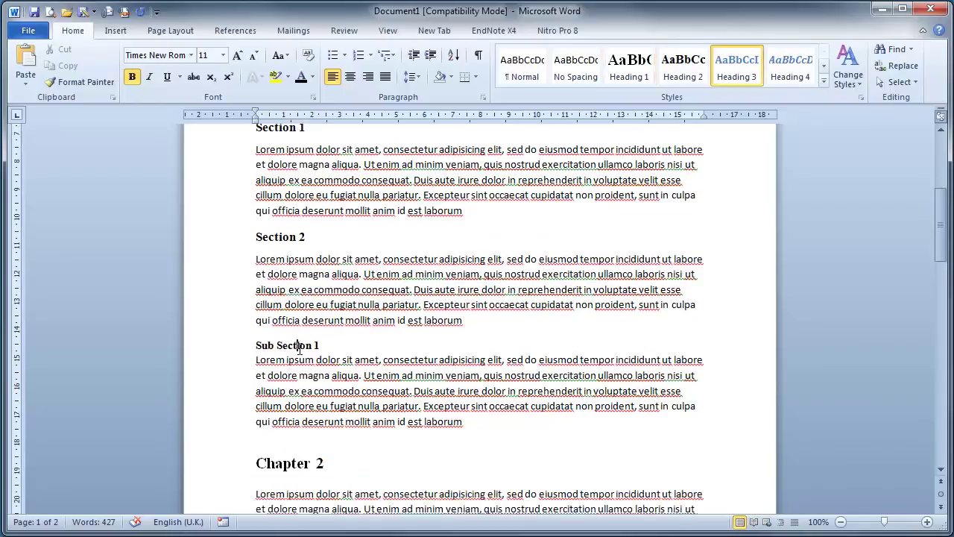
right_click(752, 67)
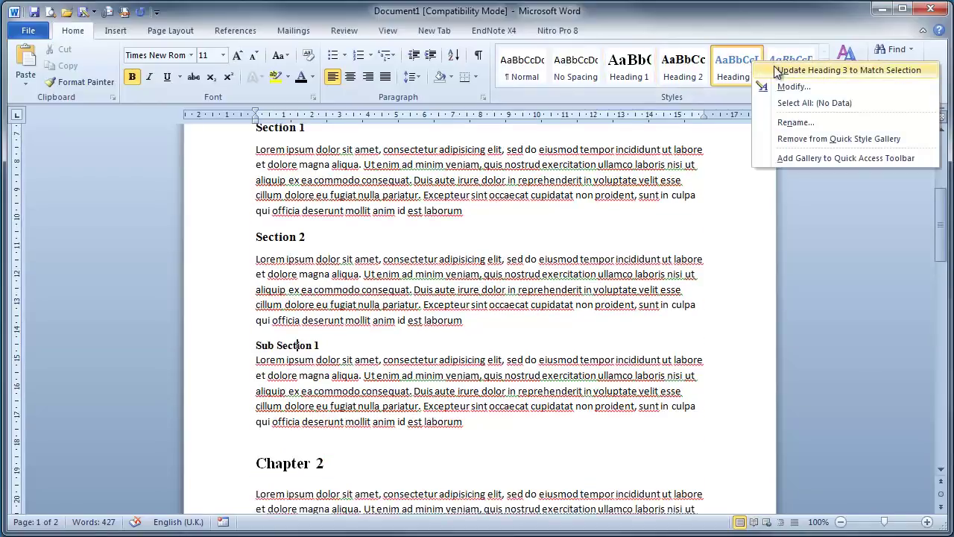
left_click(776, 70)
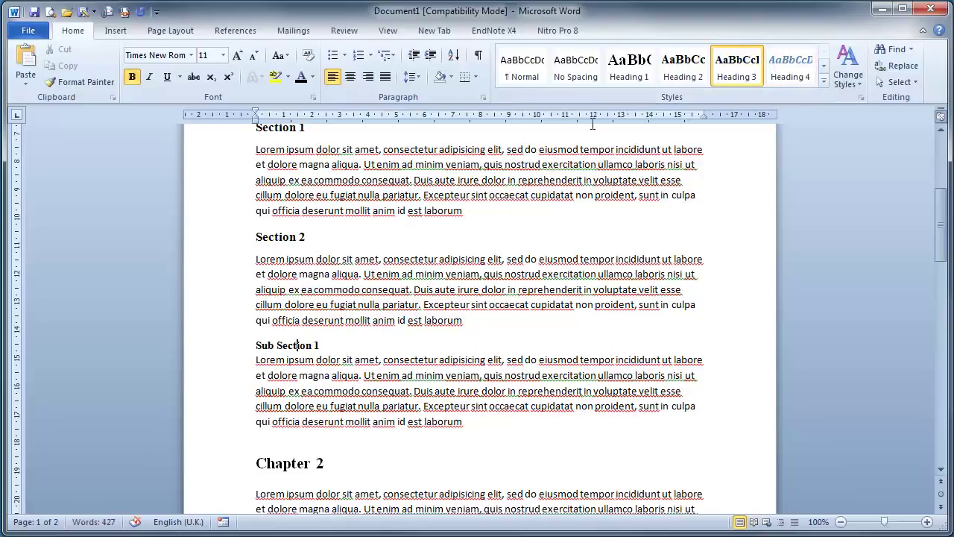
- Change the font of the body paragraph directly below the Chapter 1 heading to Times New Roman
scroll(458, 239, "up", 4)
scroll(363, 243, "up", 1)
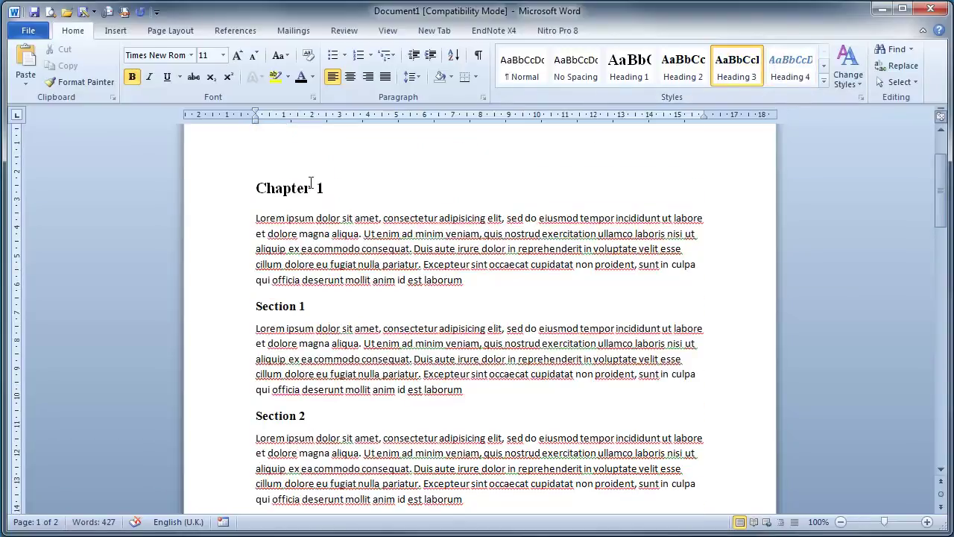
left_click(382, 264)
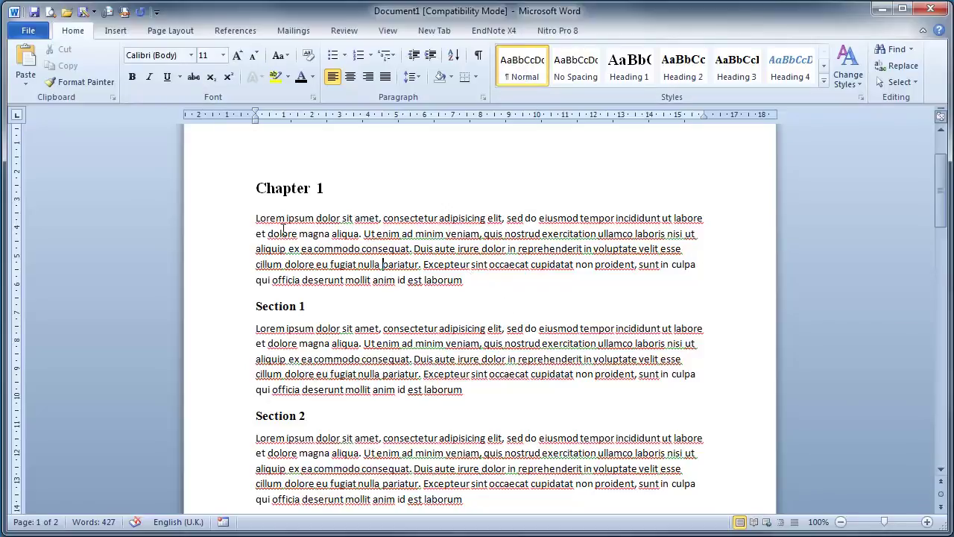
left_click_drag(233, 222, 226, 287)
key("ctrl+c")
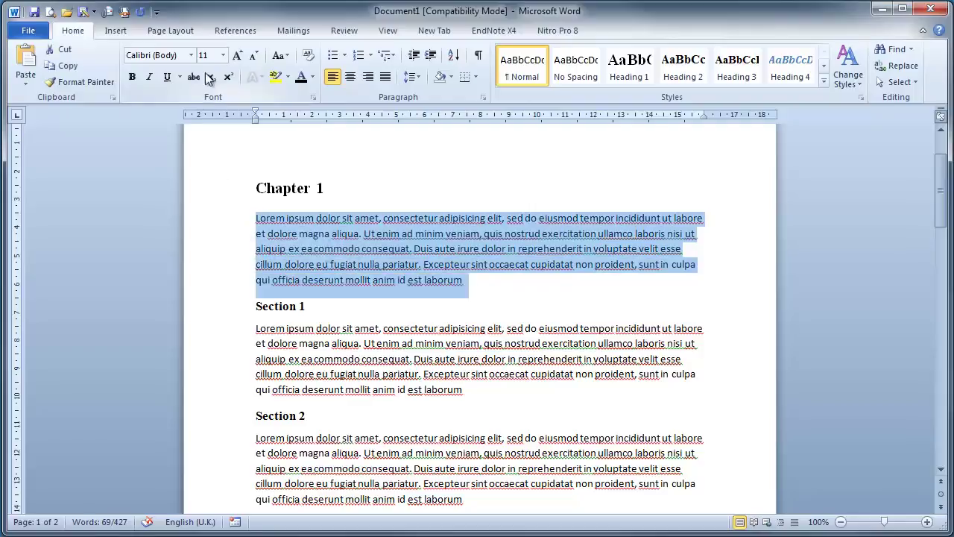
left_click(192, 55)
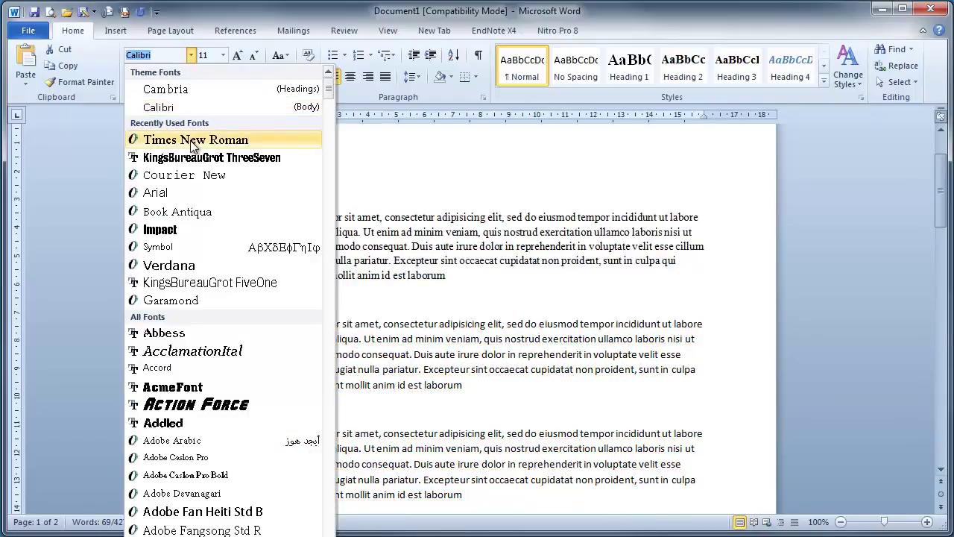
left_click(192, 142)
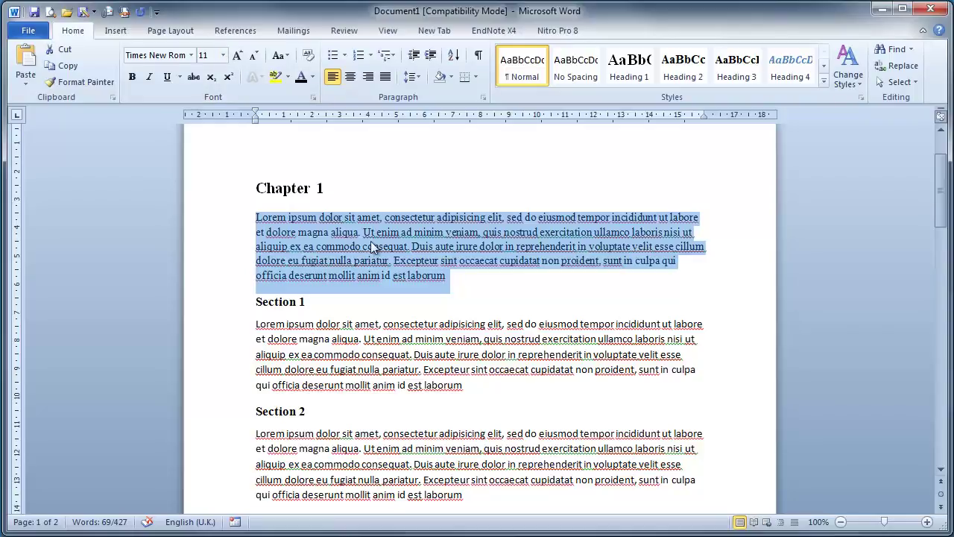
- Update the Normal style to match the formatting of the selected Chapter 1 body paragraph
right_click(516, 70)
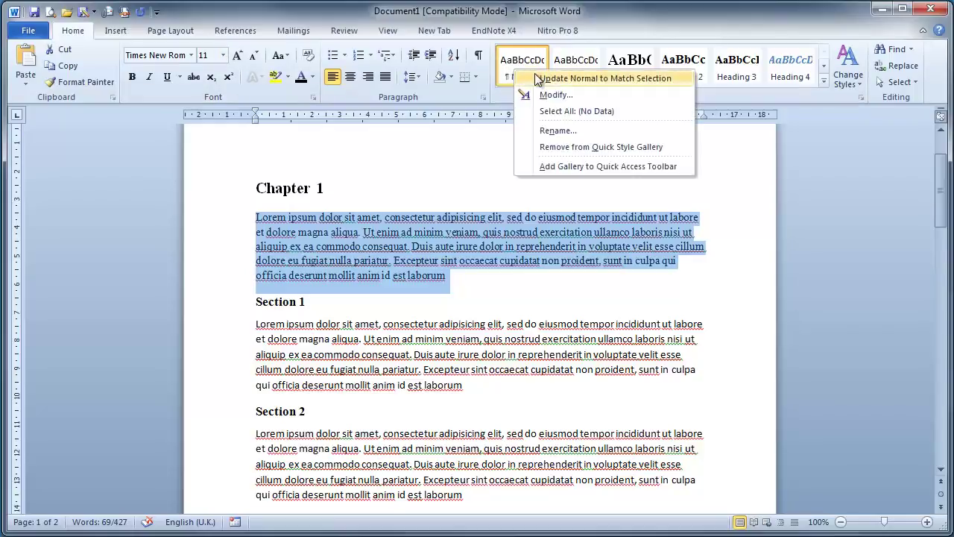
left_click(543, 79)
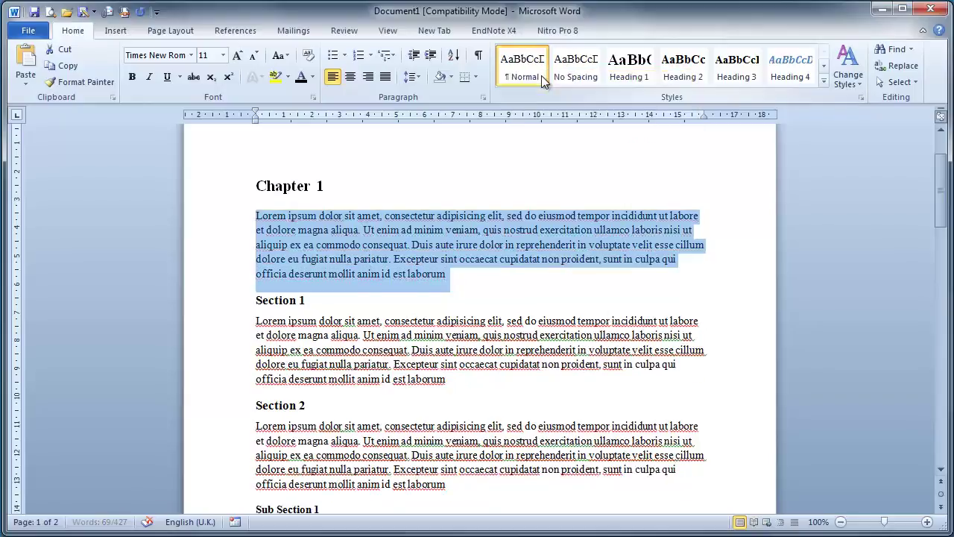
left_click(463, 293)
scroll(460, 341, "down", 6)
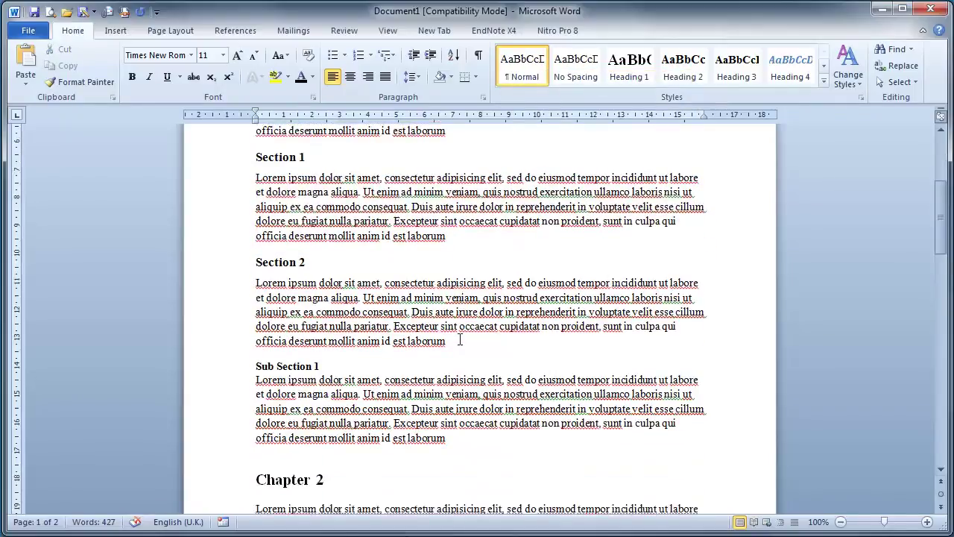
scroll(460, 340, "up", 10)
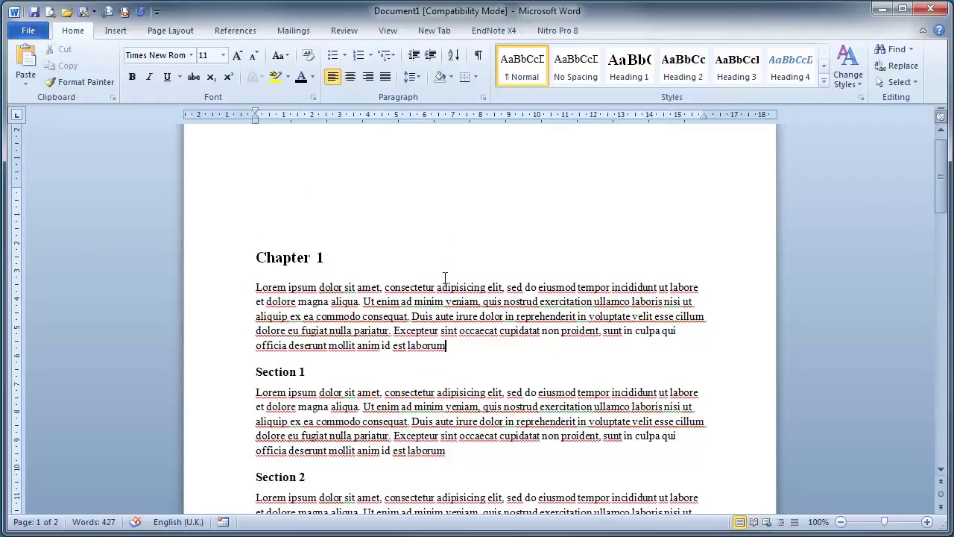
scroll(418, 460, "down", 11)
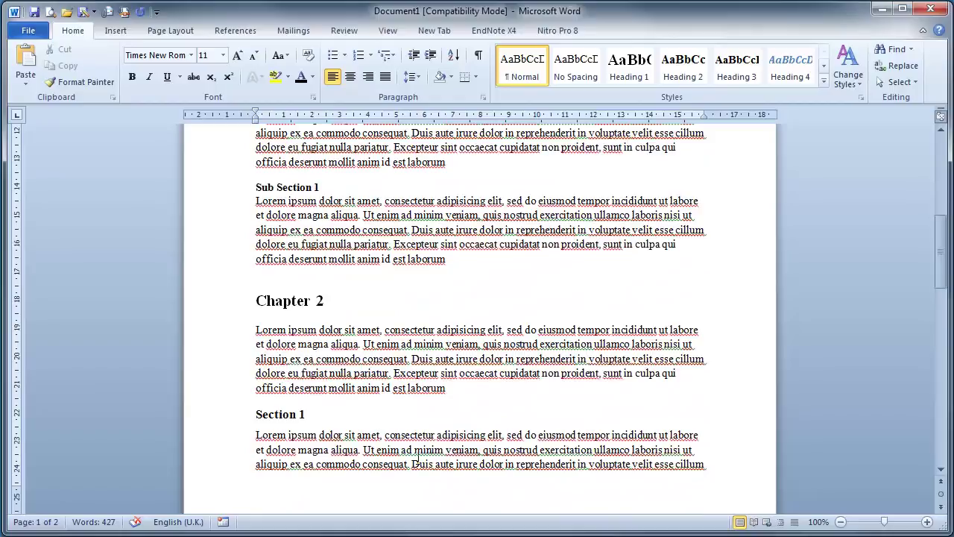
scroll(418, 460, "up", 9)
scroll(418, 460, "up", 1)
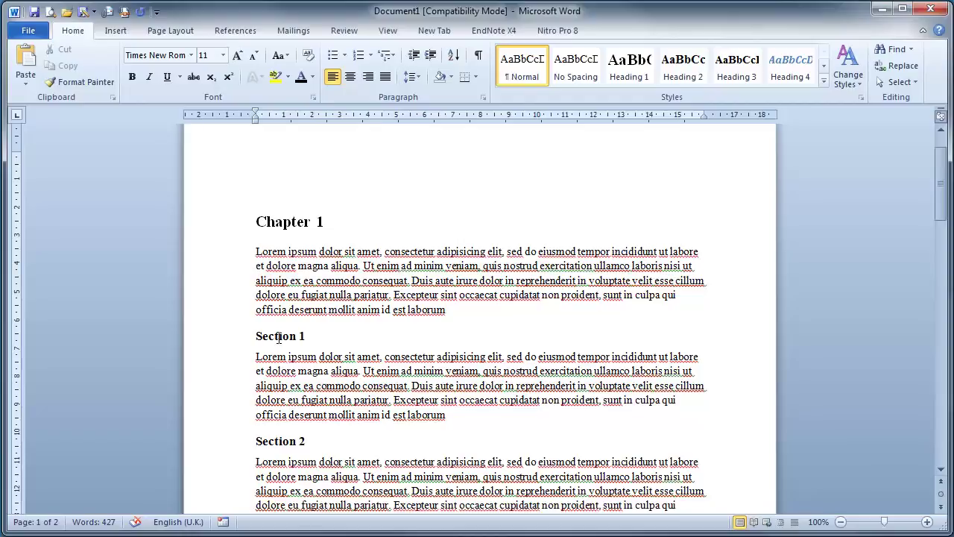
left_click(255, 222)
type("1")
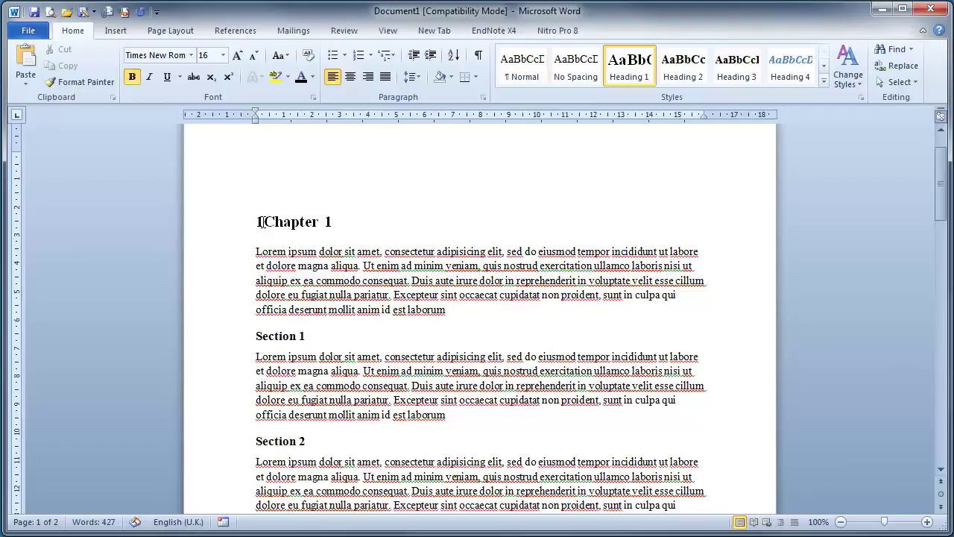
key("BackSpace")
key("BackSpace")
key("BackSpace")
- Apply the 1, 1.1, 1.1.1 multilevel list linked to Heading 1, Heading 2 and Heading 3 to the Chapter 1 heading
left_click(392, 60)
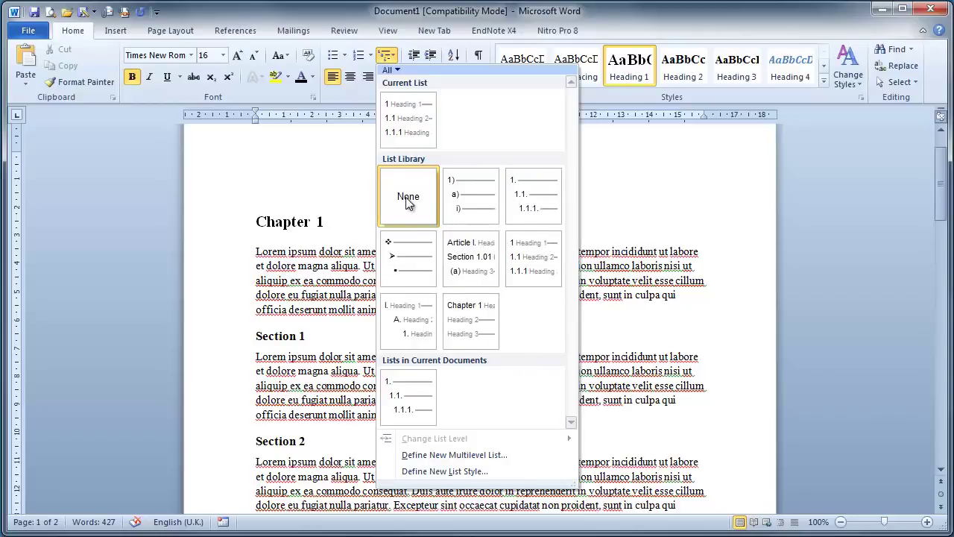
mouse_move(543, 251)
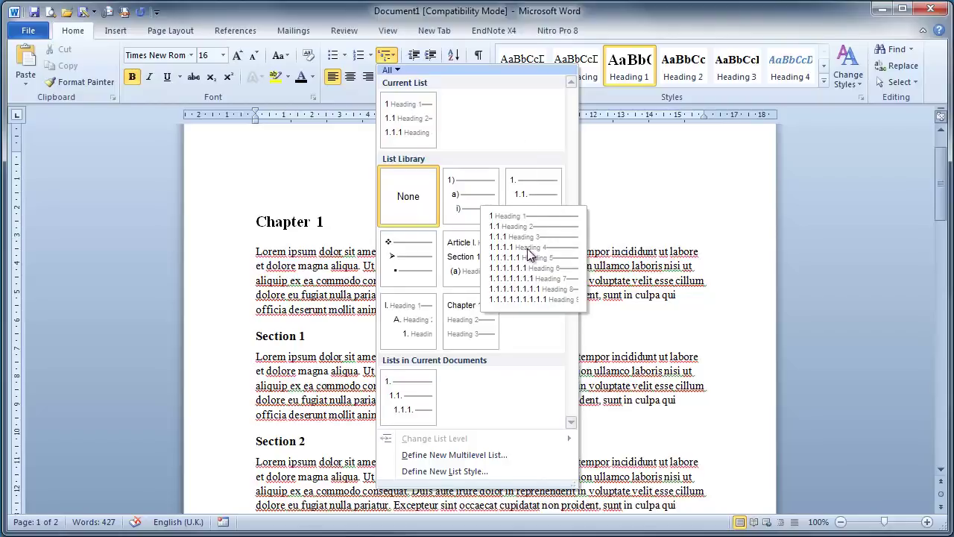
left_click(534, 259)
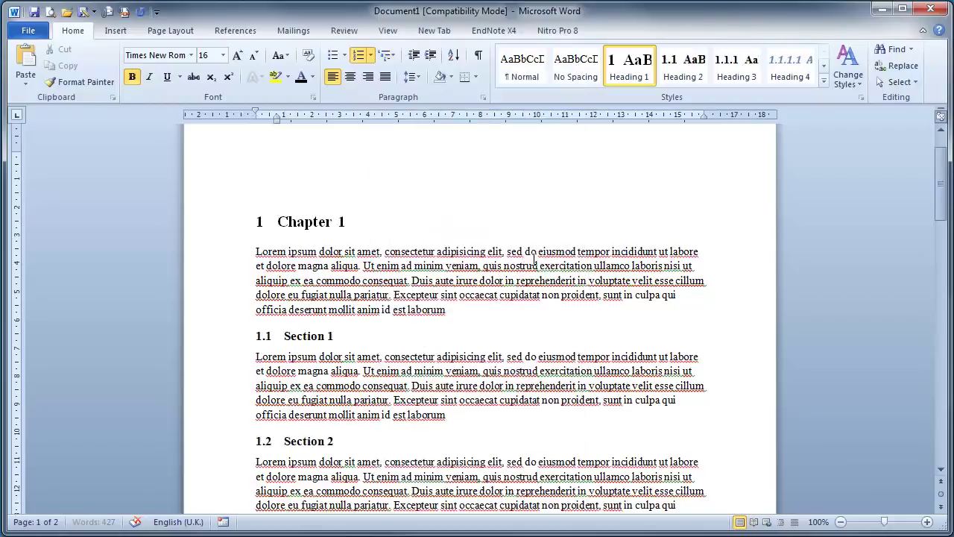
- Examine the numbering of the chapter, section and sub section headings throughout the document
scroll(389, 218, "down", 3)
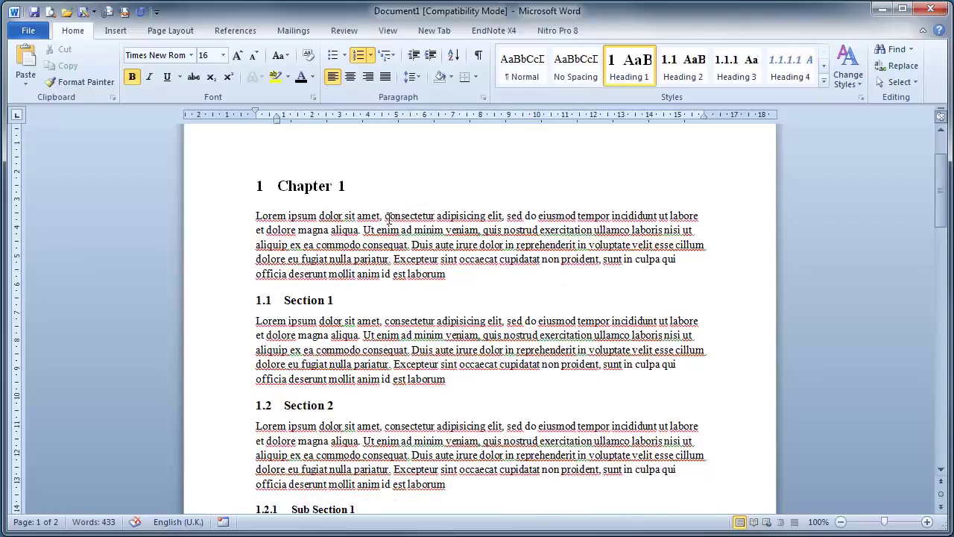
scroll(350, 261, "down", 8)
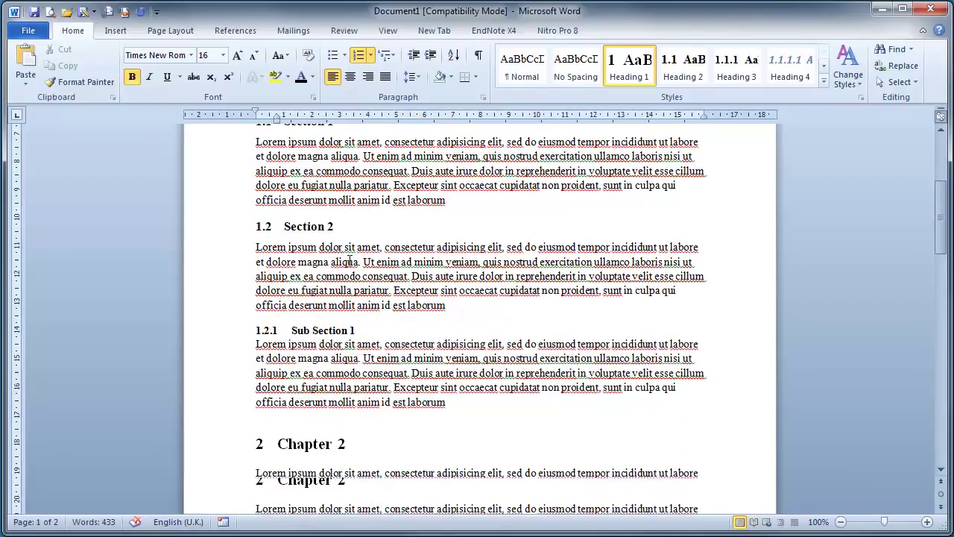
scroll(350, 261, "down", 1)
scroll(350, 260, "up", 10)
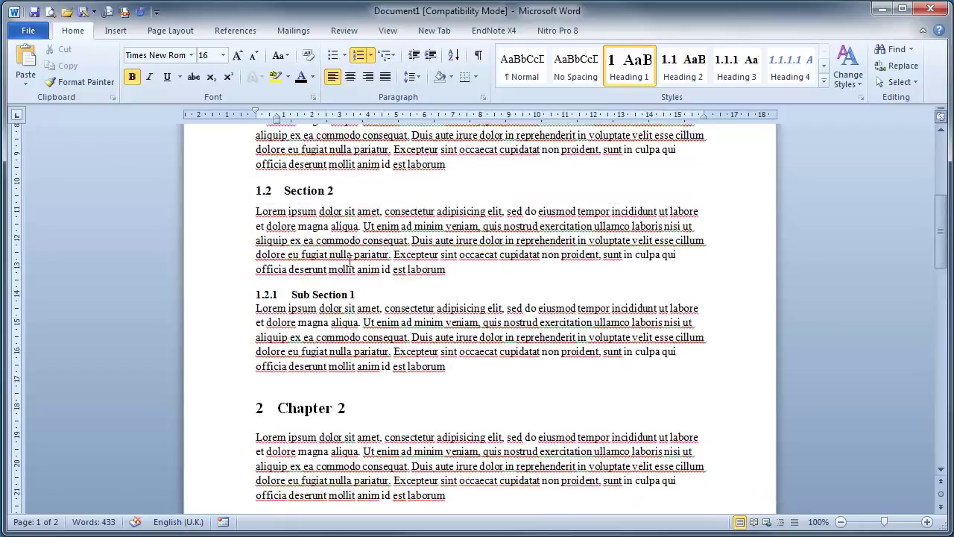
scroll(350, 260, "up", 2)
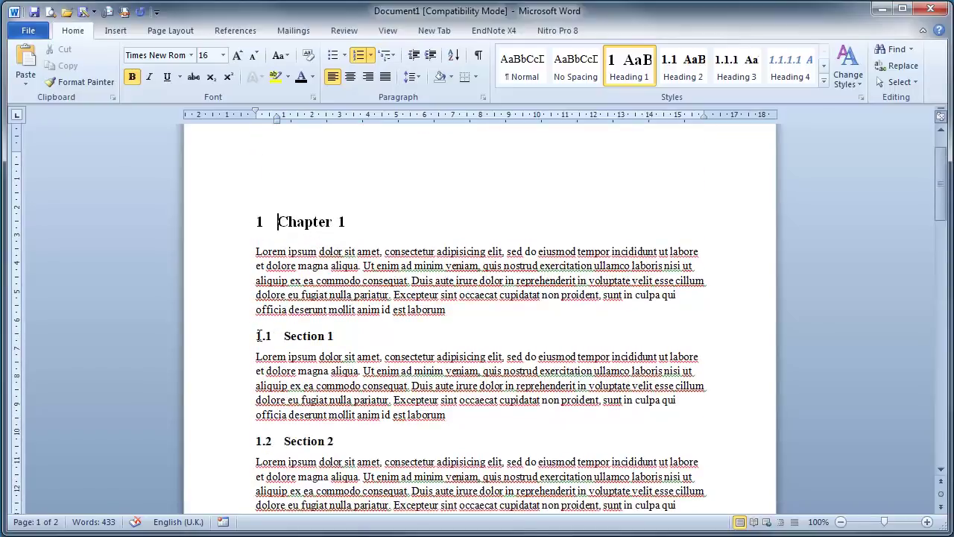
scroll(299, 335, "down", 3)
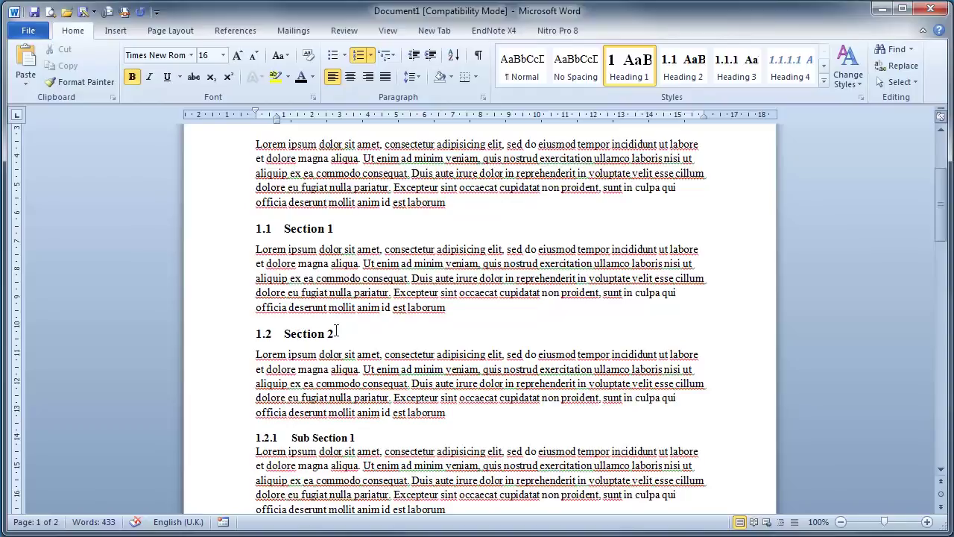
scroll(336, 331, "down", 2)
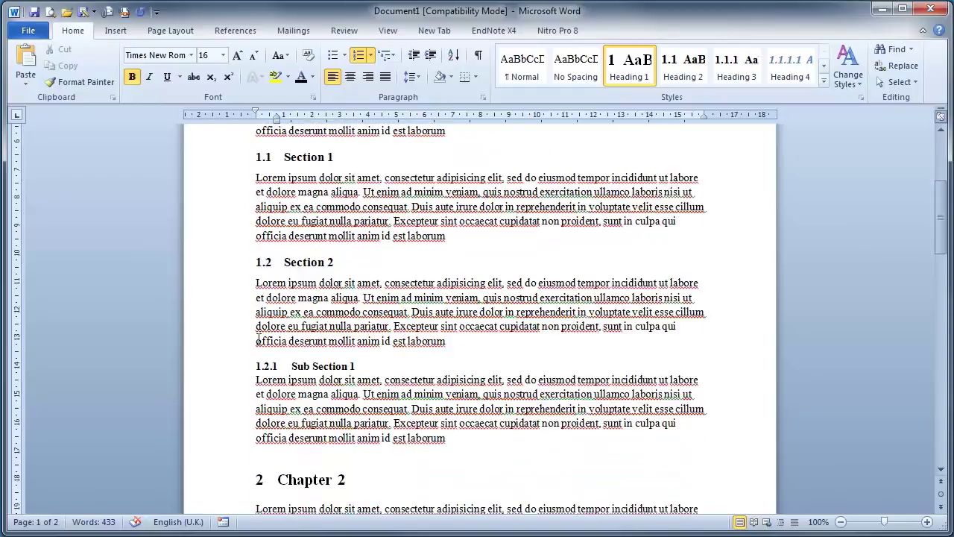
- Add a Heading 3 titled "Sub Section 2" after the Sub Section 1 paragraph and paste the lorem ipsum body text below it
left_click(458, 440)
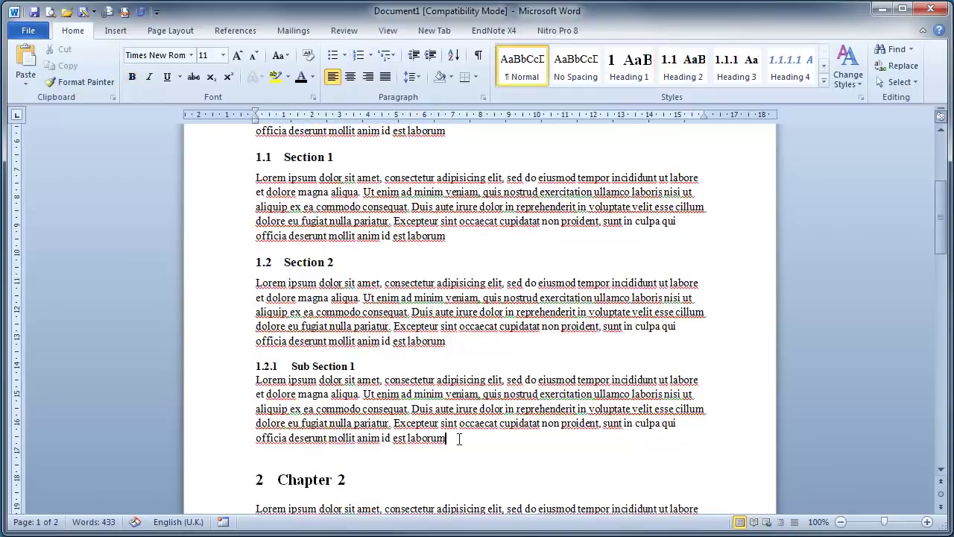
key("Return")
type("Sub")
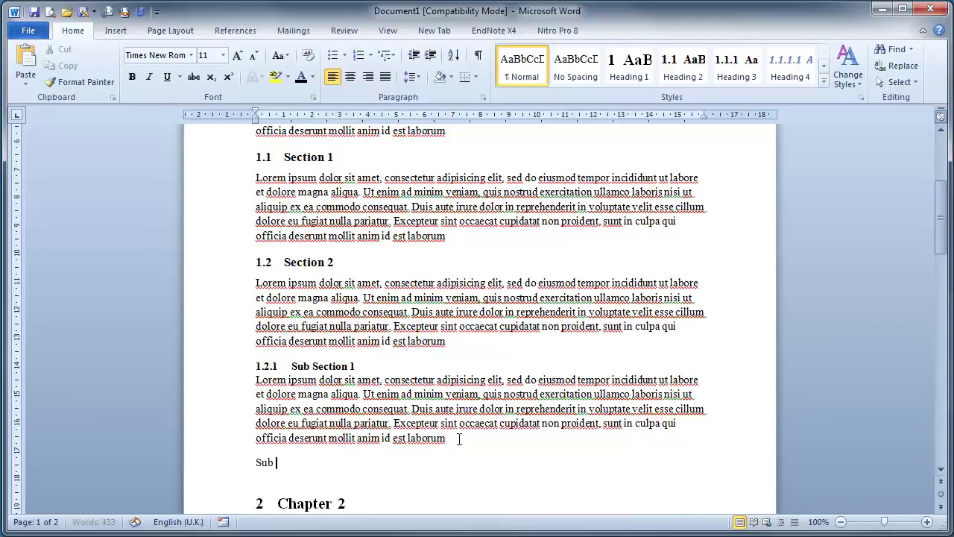
type(" Section 2")
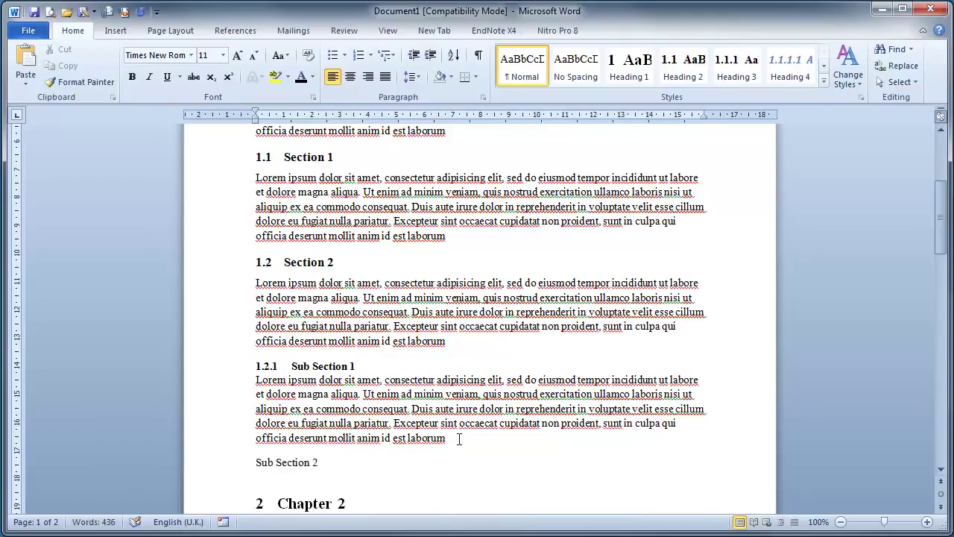
left_click(727, 70)
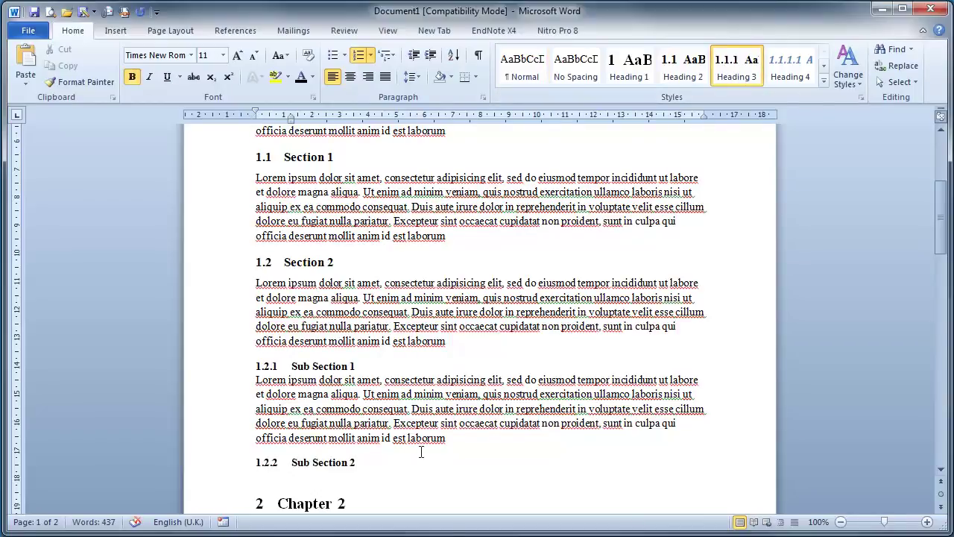
key("Return")
key("ctrl+v")
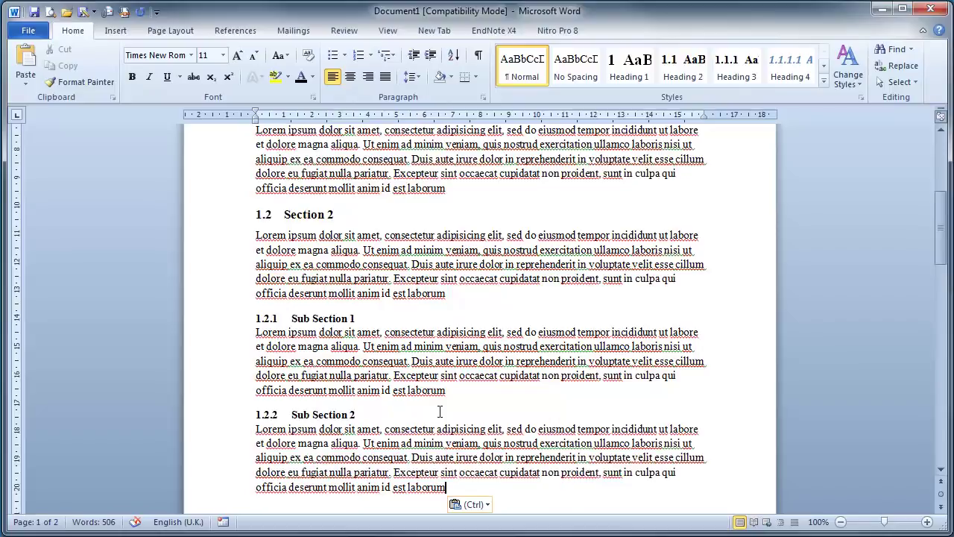
- Save the document as Chapter 1.docx in the Documents library
scroll(440, 412, "up", 3)
scroll(440, 411, "up", 5)
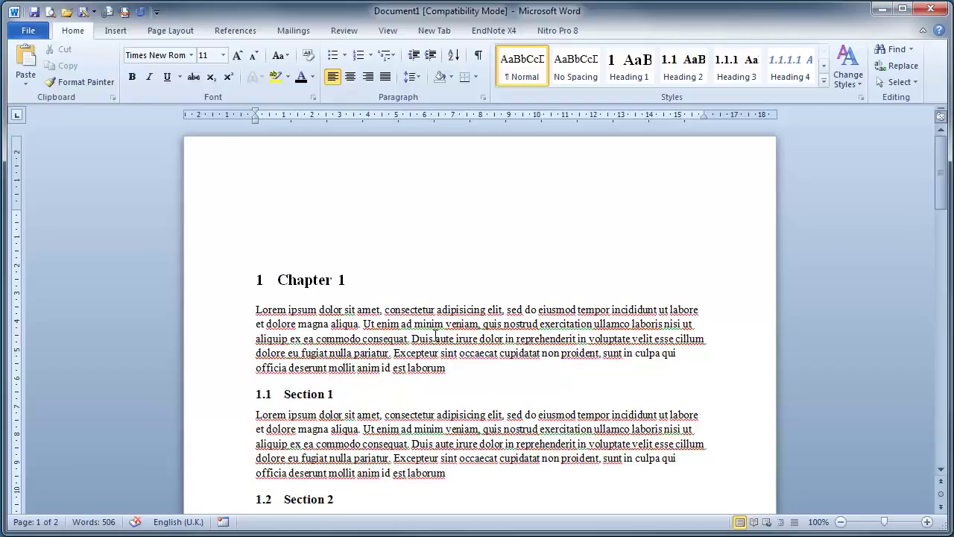
left_click(35, 11)
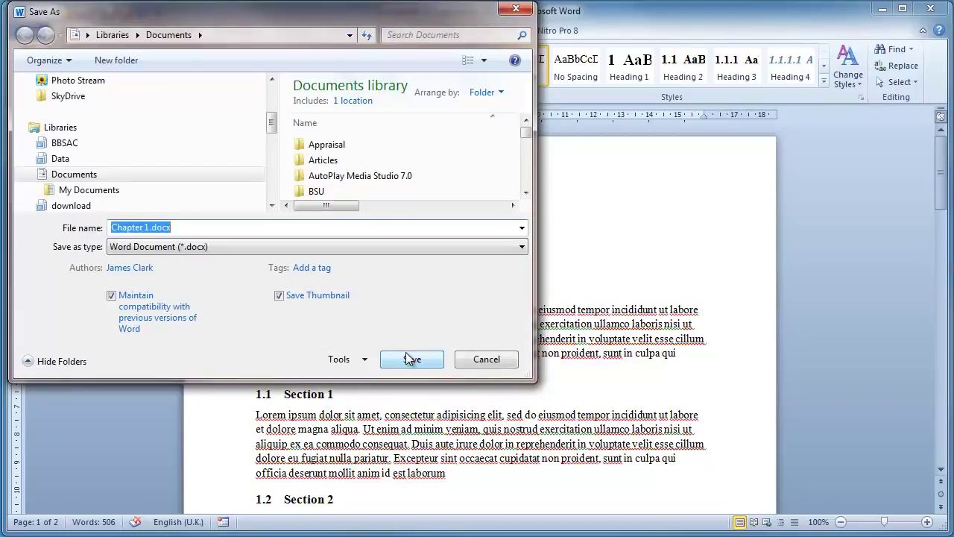
left_click(411, 361)
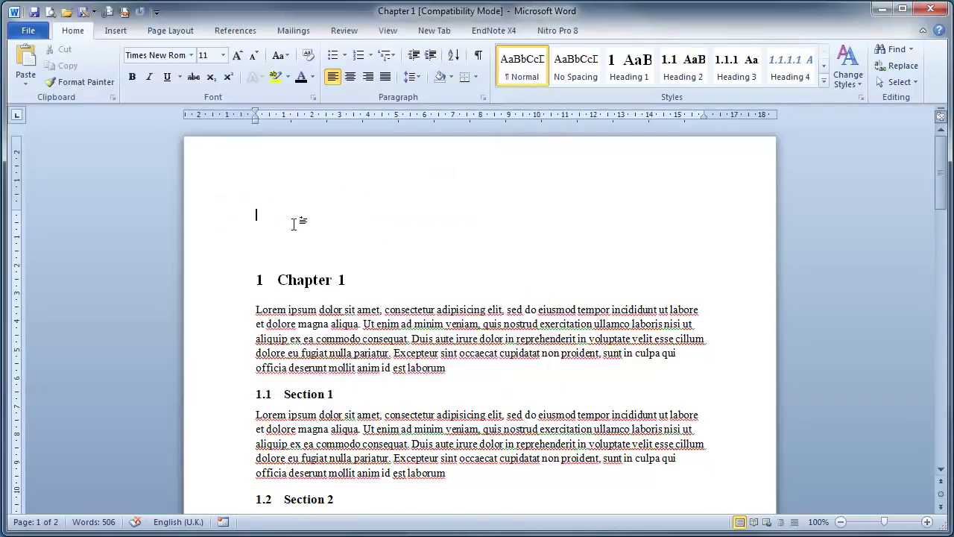
- Enter the title "Table of Contents" on the blank line above the Chapter 1 heading and start a new line below it
type("T")
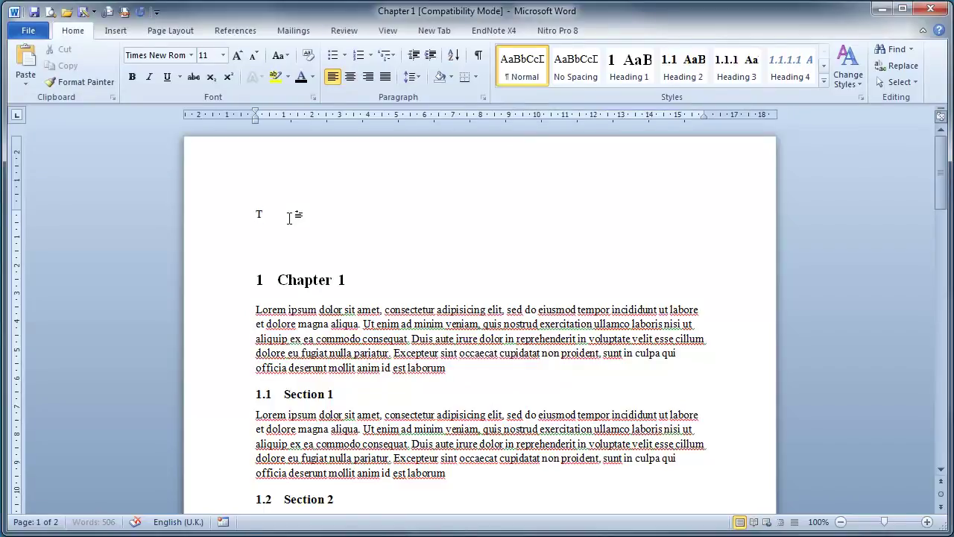
type("able of Contents")
key("Return")
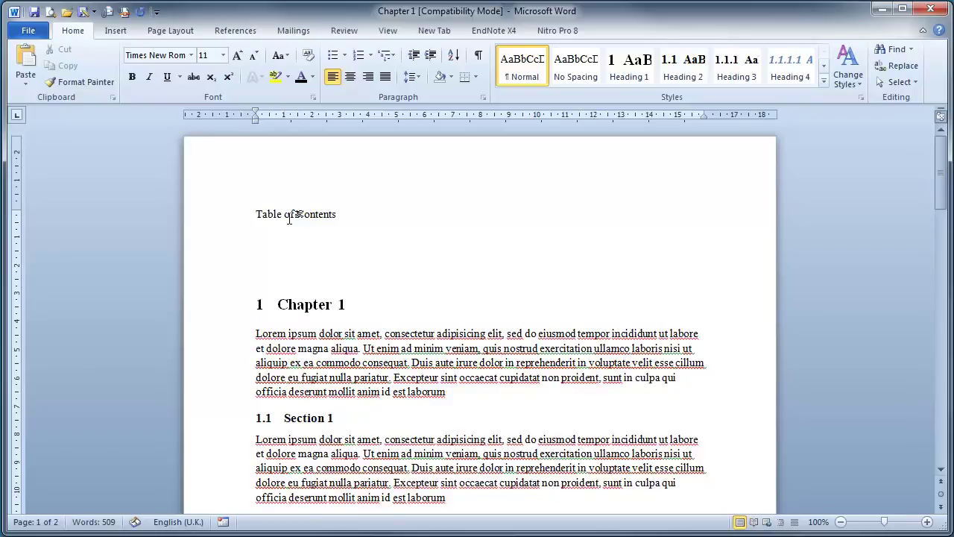
- Begin a custom table of contents below the title and set its TOC 1 style to 14 pt bold
left_click(235, 31)
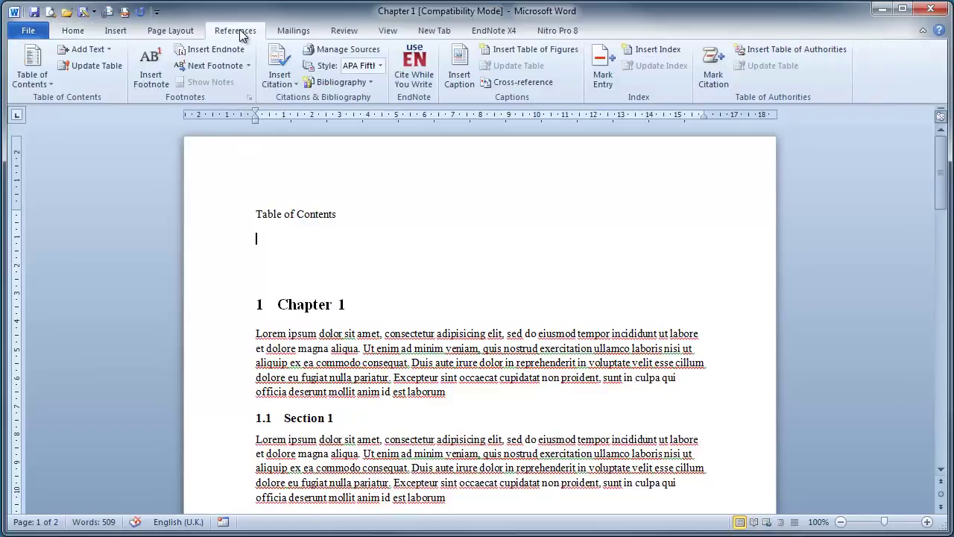
left_click(41, 85)
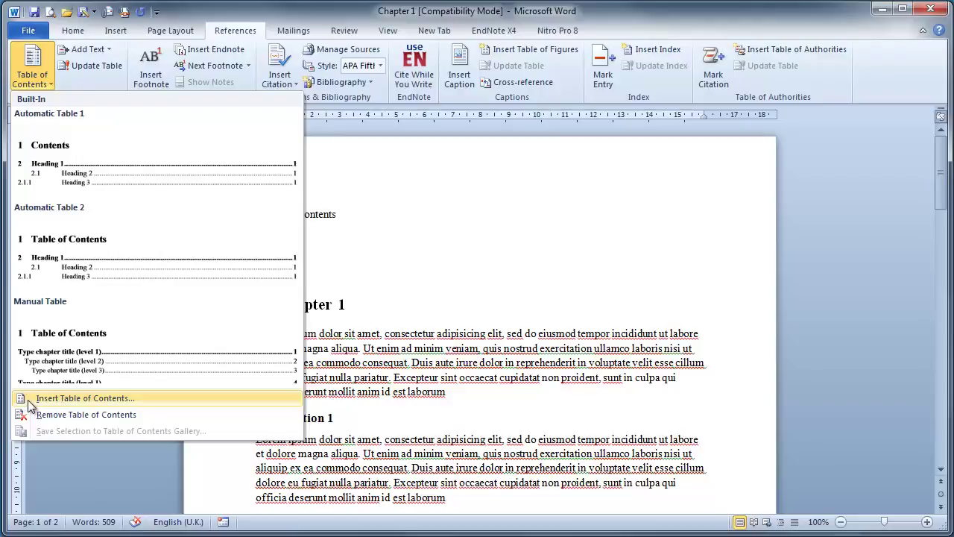
left_click(75, 403)
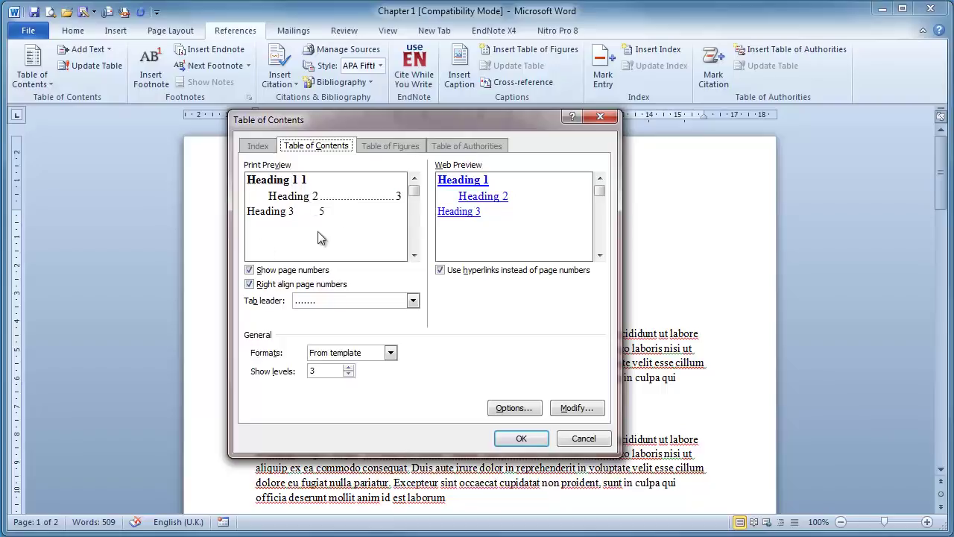
left_click(577, 408)
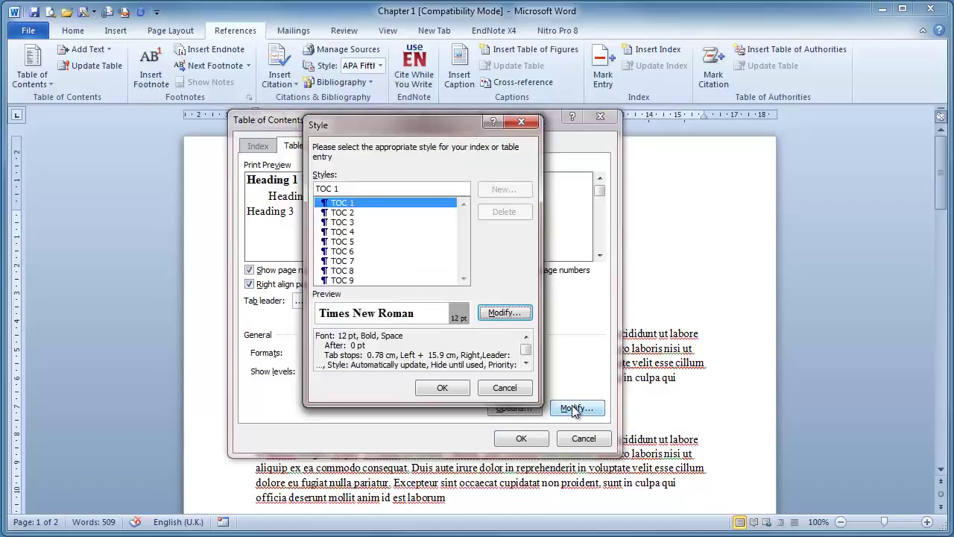
left_click(352, 206)
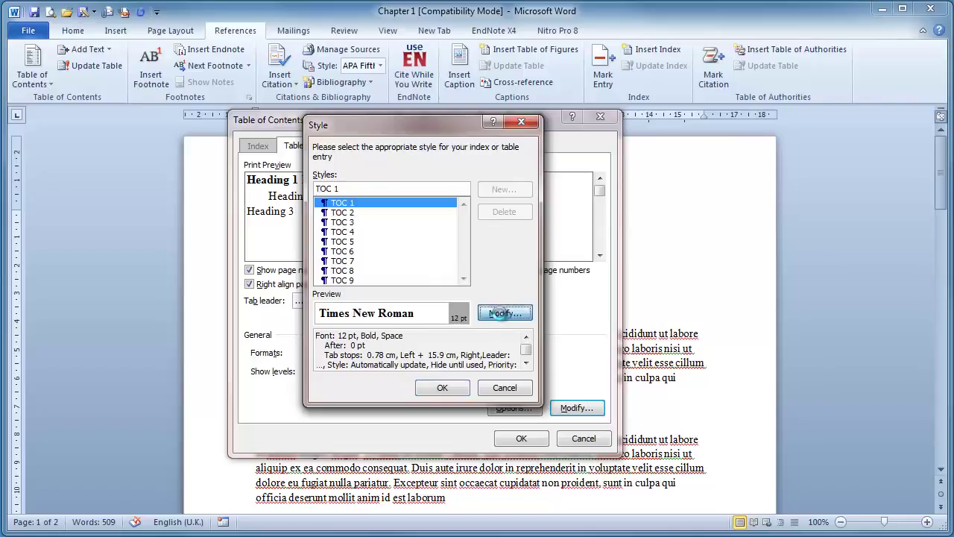
left_click(504, 315)
left_click(501, 222)
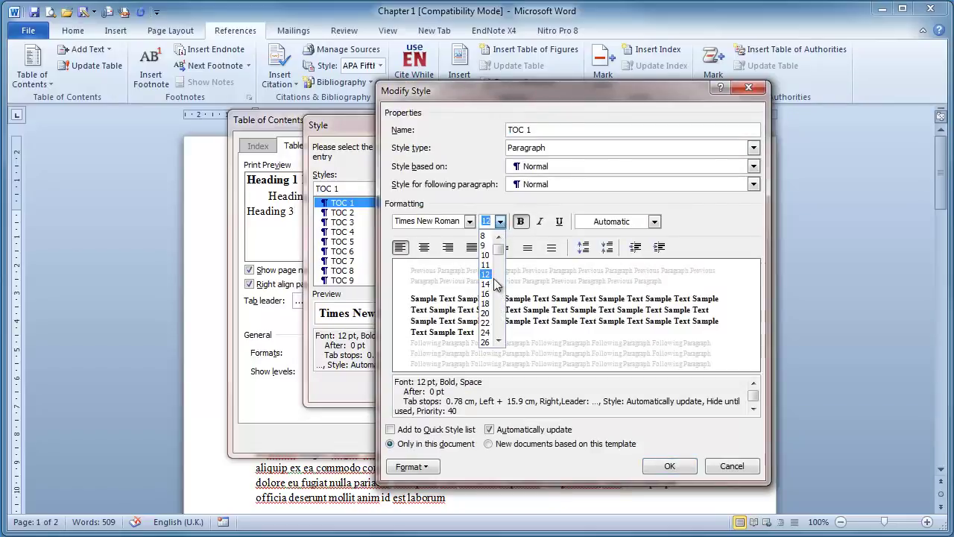
left_click(490, 285)
left_click(521, 224)
left_click(521, 224)
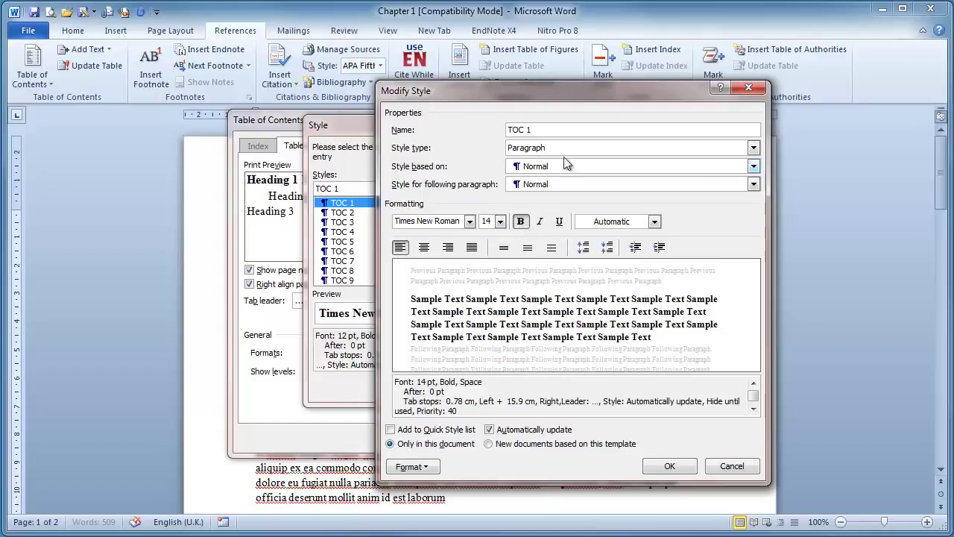
- Check the alignment and leader of the TOC 1 style's 15.9 cm tab stop and accept the style changes
left_click(427, 474)
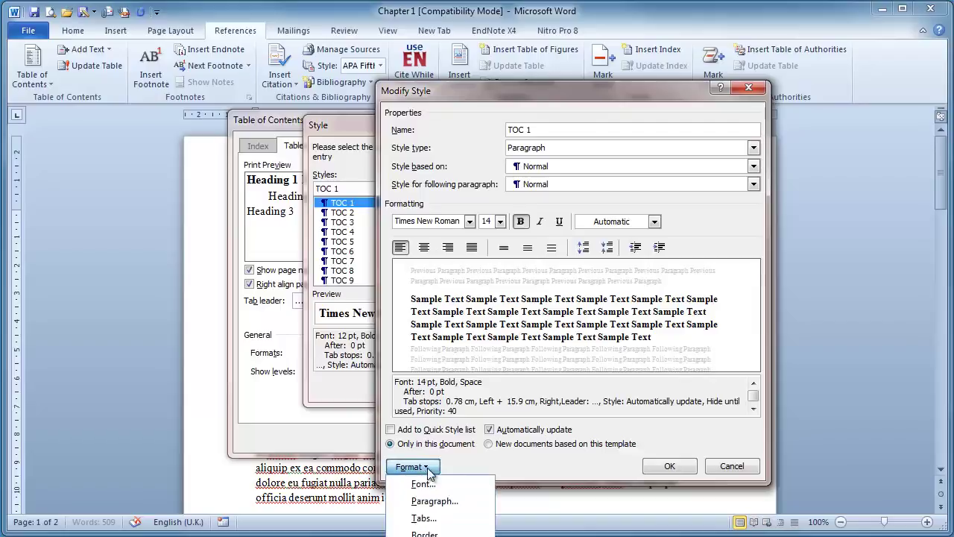
left_click(423, 518)
left_click(404, 199)
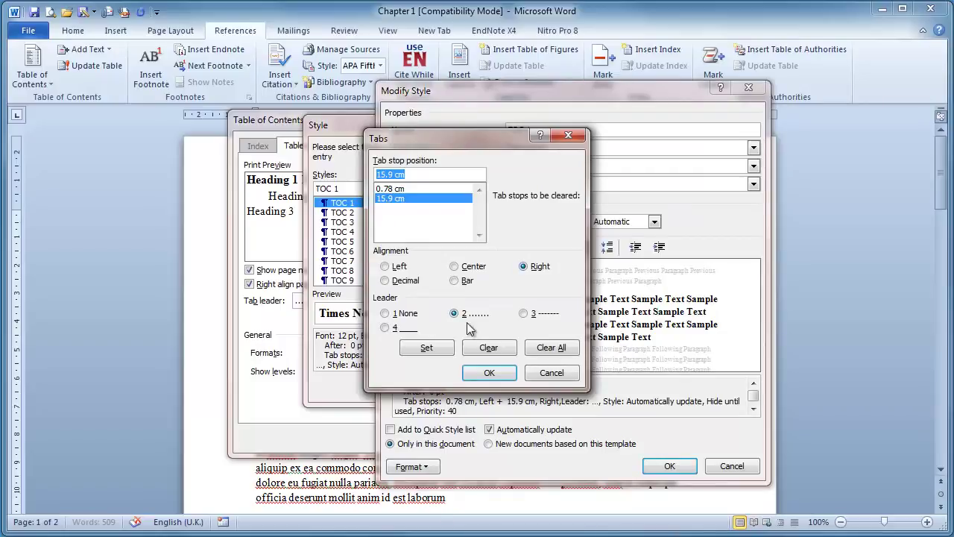
left_click(489, 373)
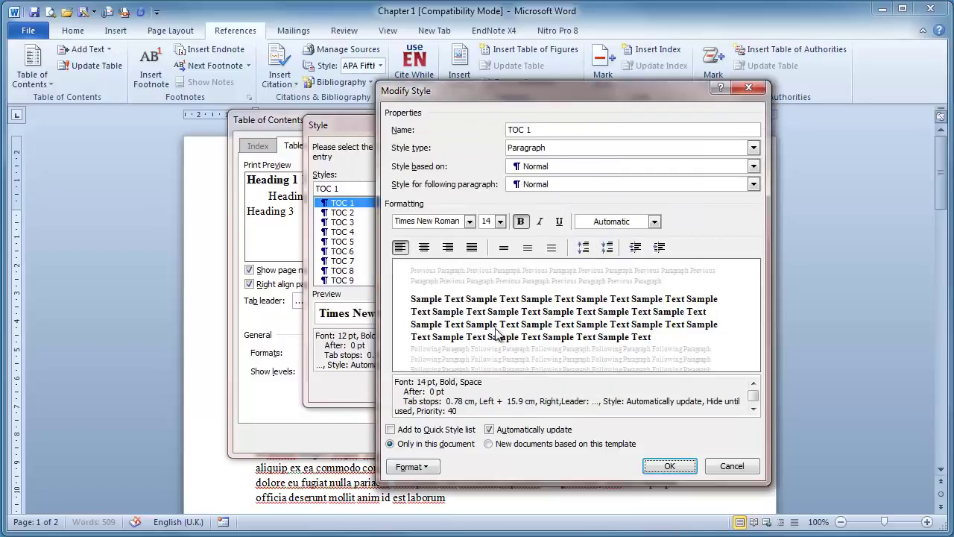
left_click(668, 466)
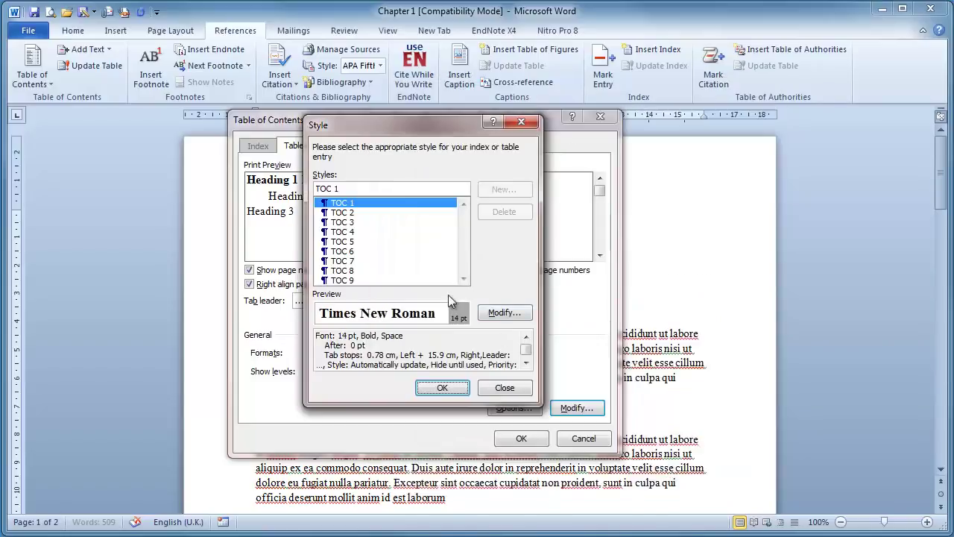
- Check the alignment and leader of the TOC 2 style's 15.9 cm tab stop and accept the style
left_click(348, 214)
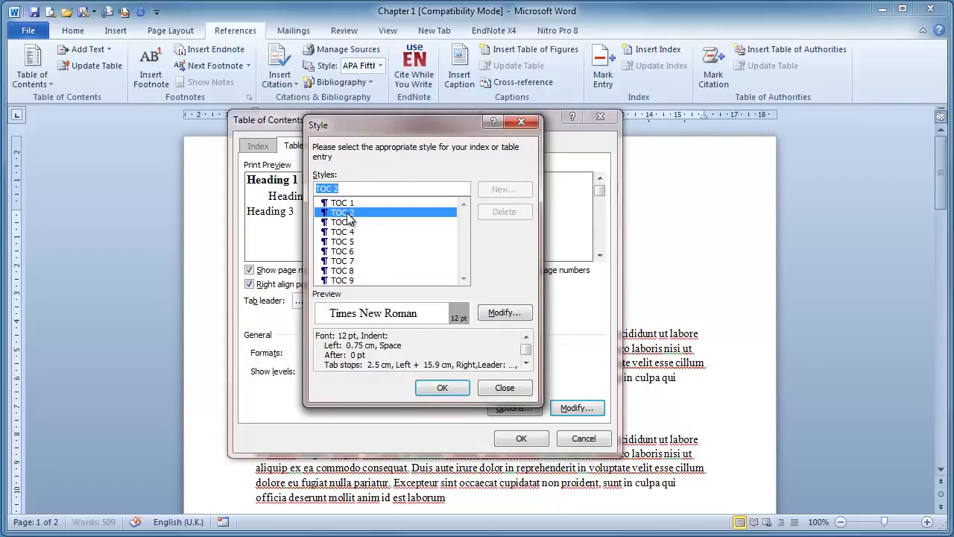
left_click(522, 317)
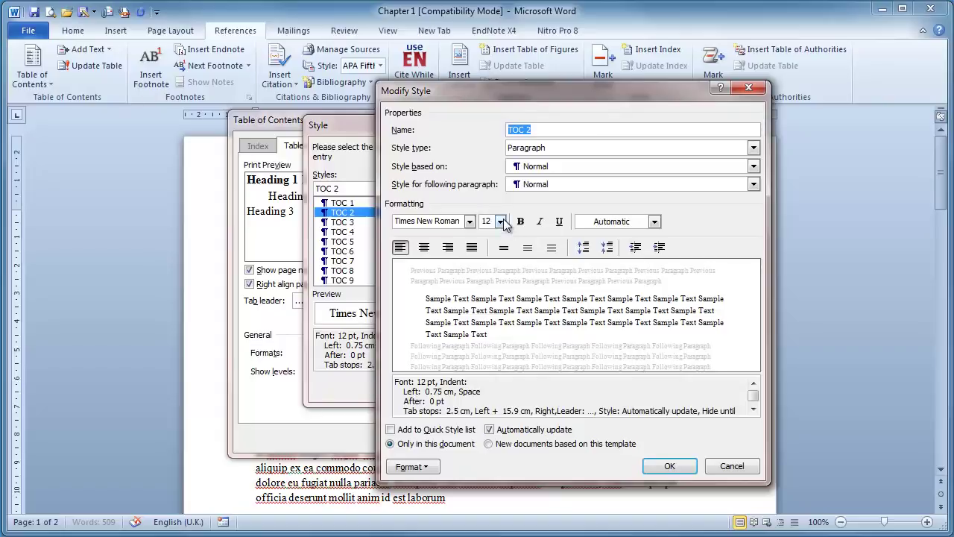
left_click(414, 467)
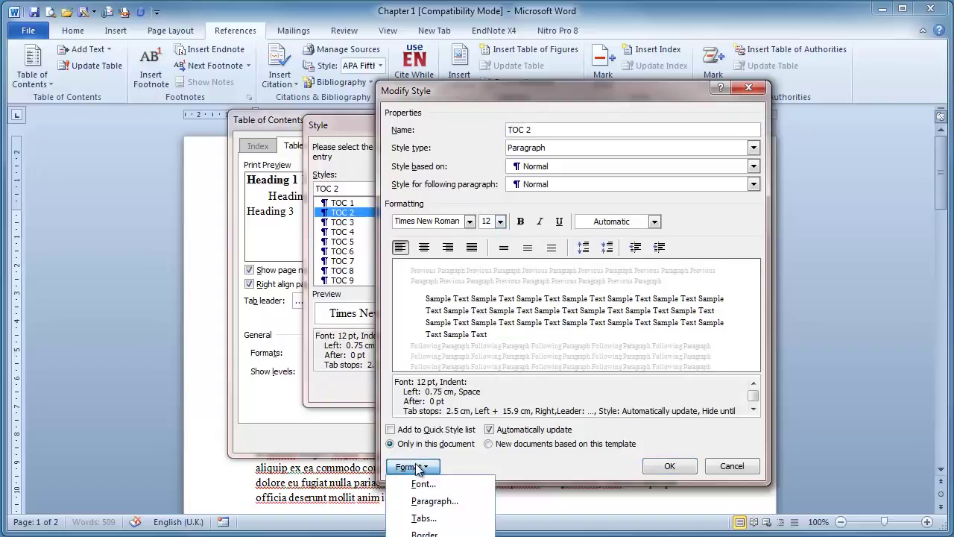
left_click(423, 518)
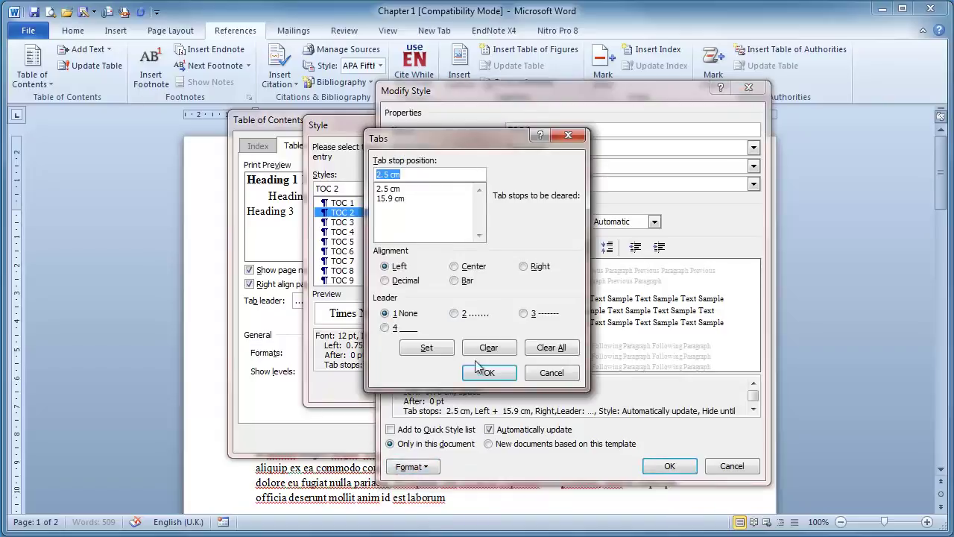
left_click(411, 199)
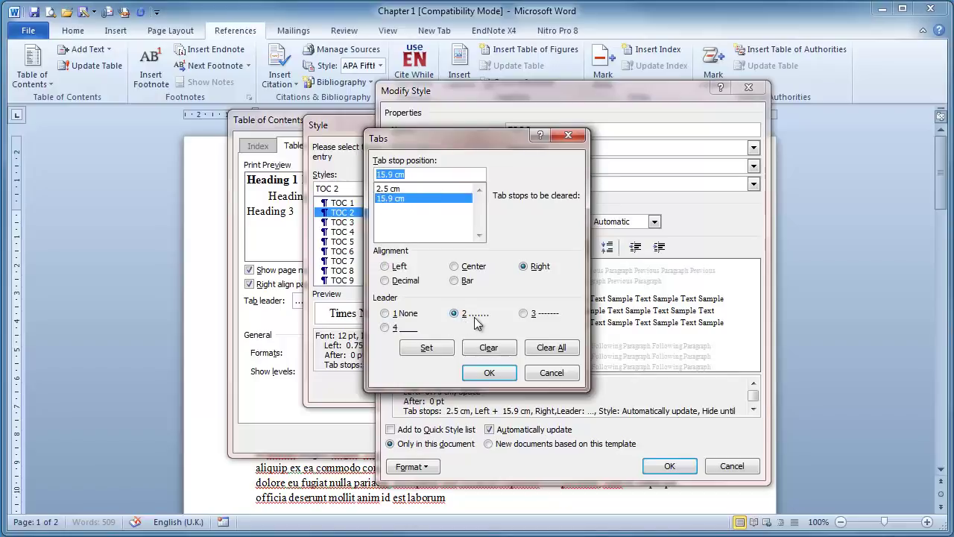
left_click(489, 373)
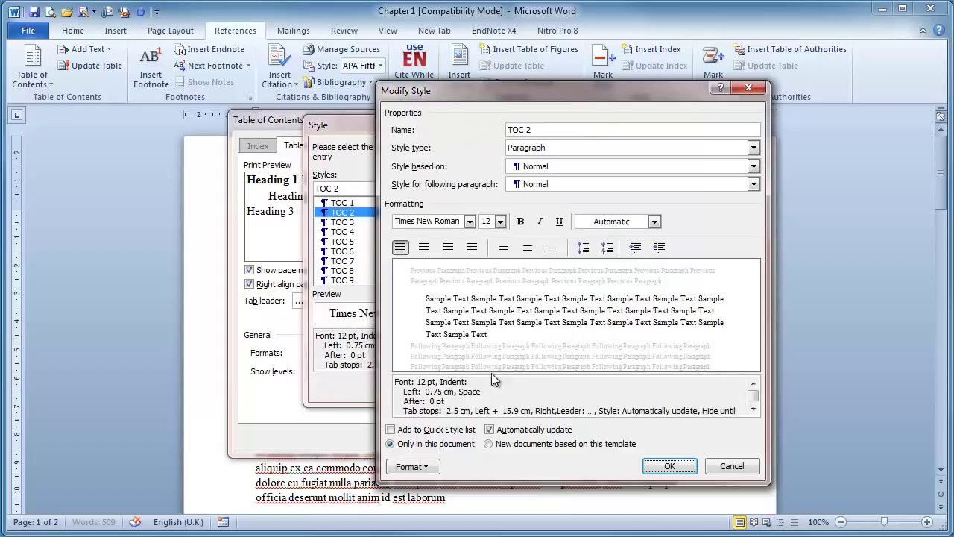
left_click(671, 467)
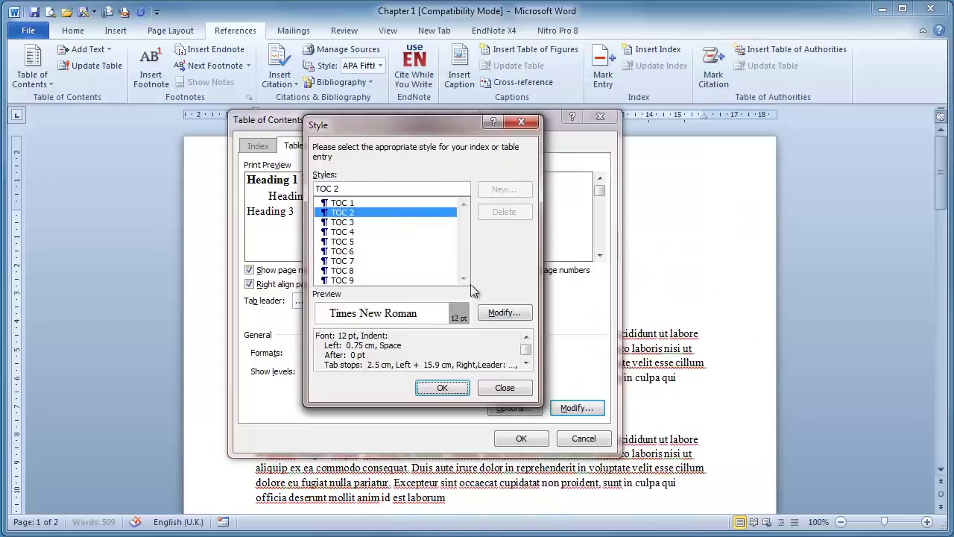
- Open the TOC 3 style for modification, try a 12 pt font size and set it back to 11 pt
left_click(353, 224)
left_click(504, 314)
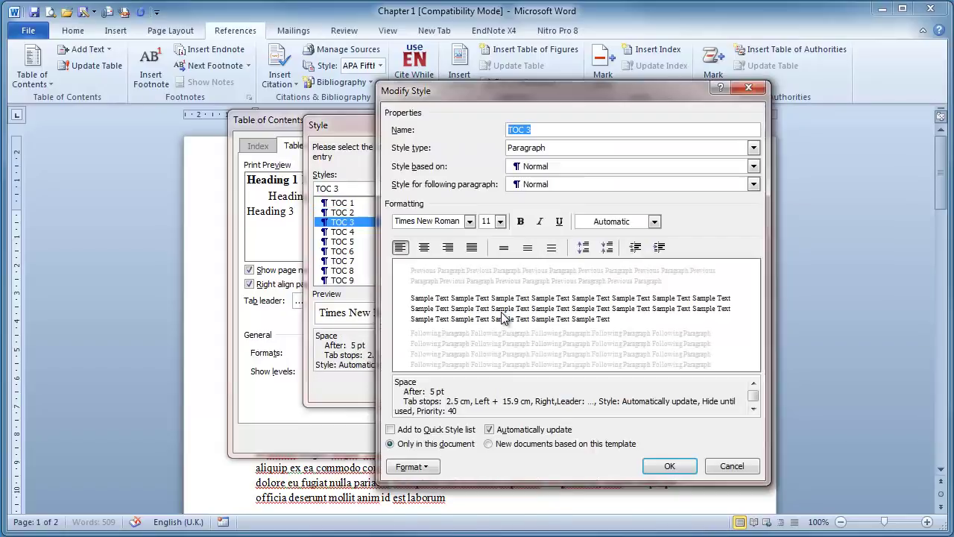
left_click(501, 223)
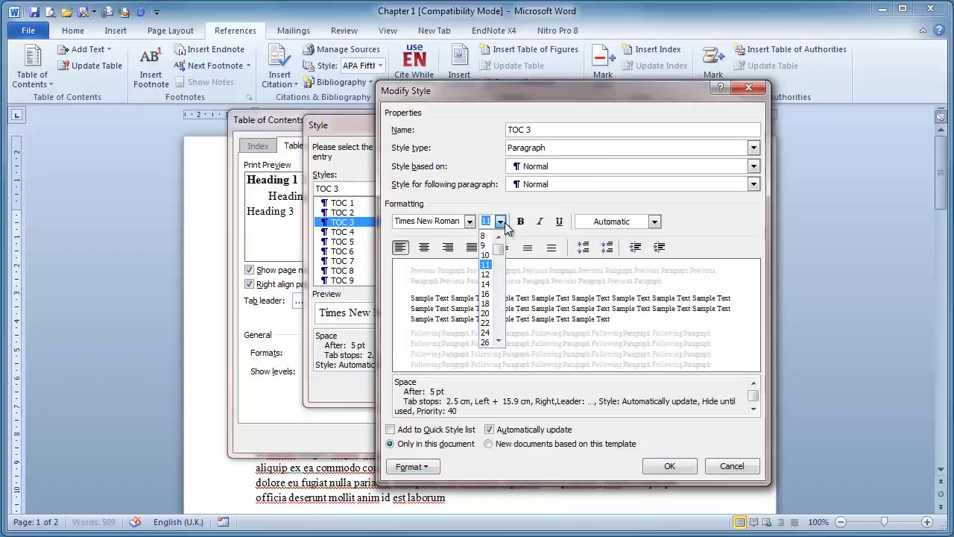
left_click(488, 275)
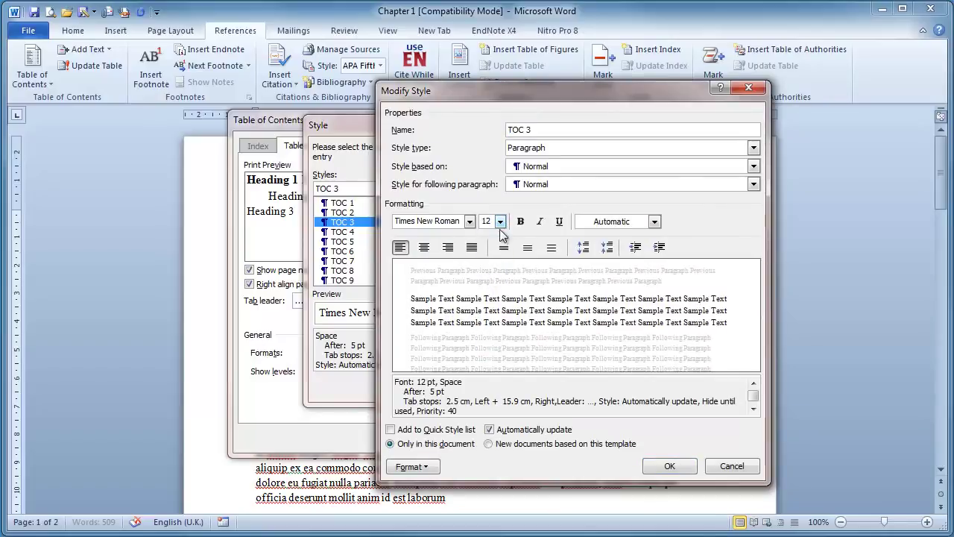
left_click(501, 223)
left_click(490, 267)
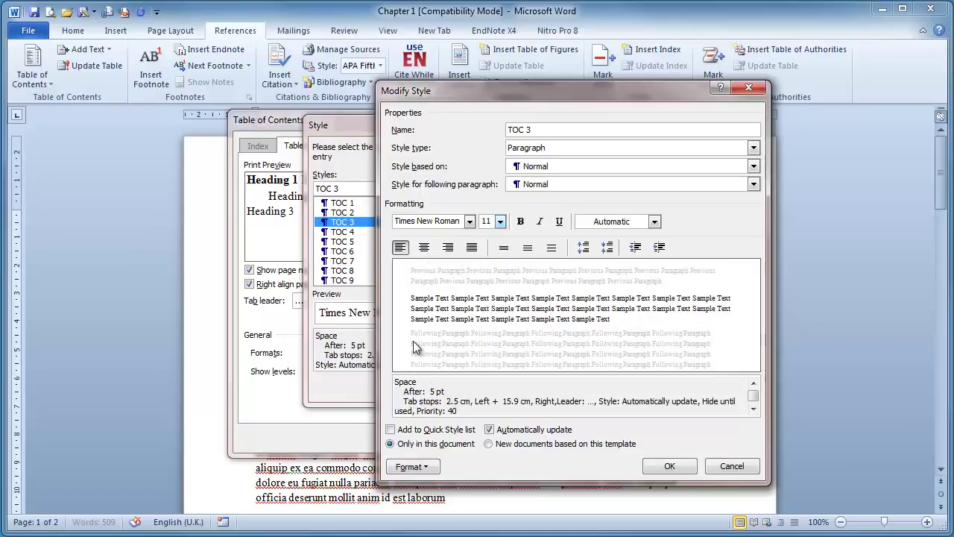
- Check the alignment and leader of the TOC 3 style's 15.9 cm tab stop and accept the style
left_click(412, 467)
left_click(424, 517)
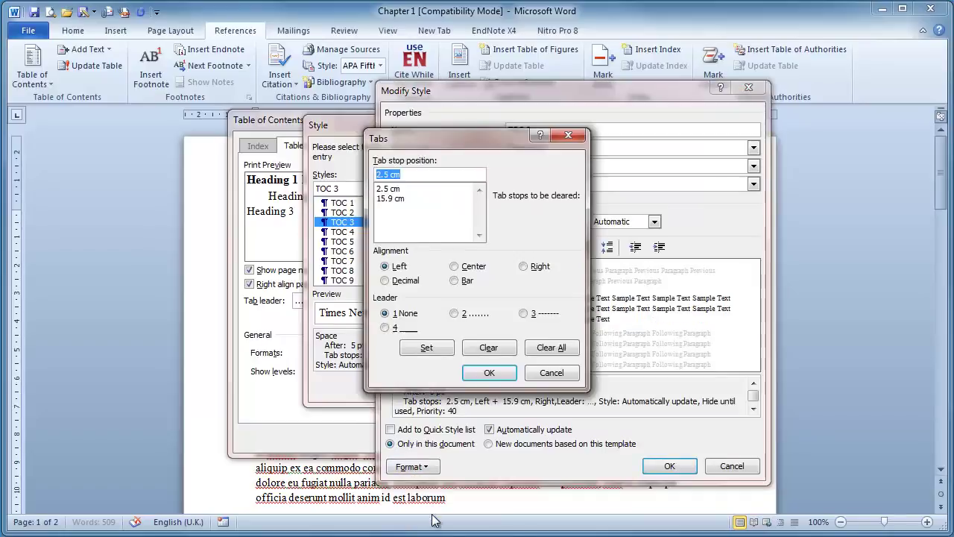
left_click(395, 200)
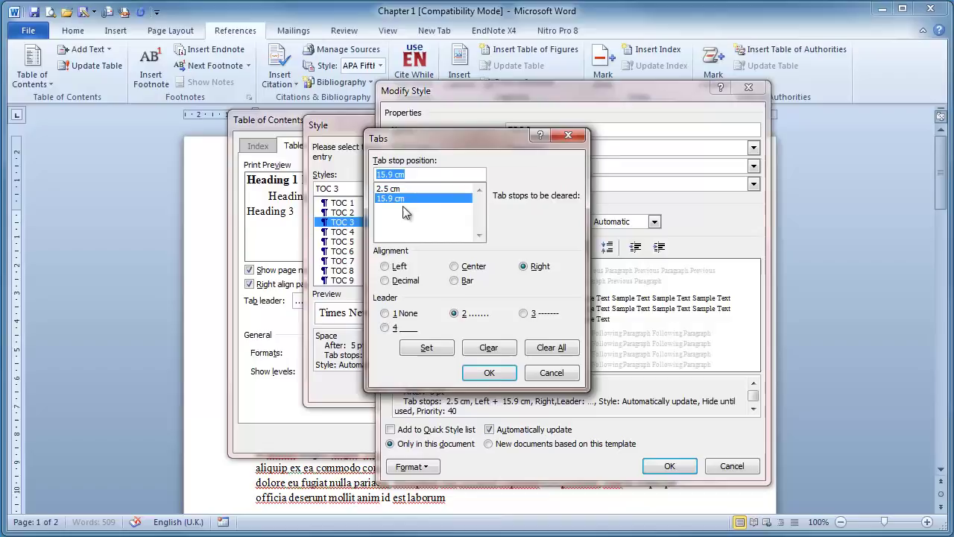
left_click(486, 373)
left_click(659, 466)
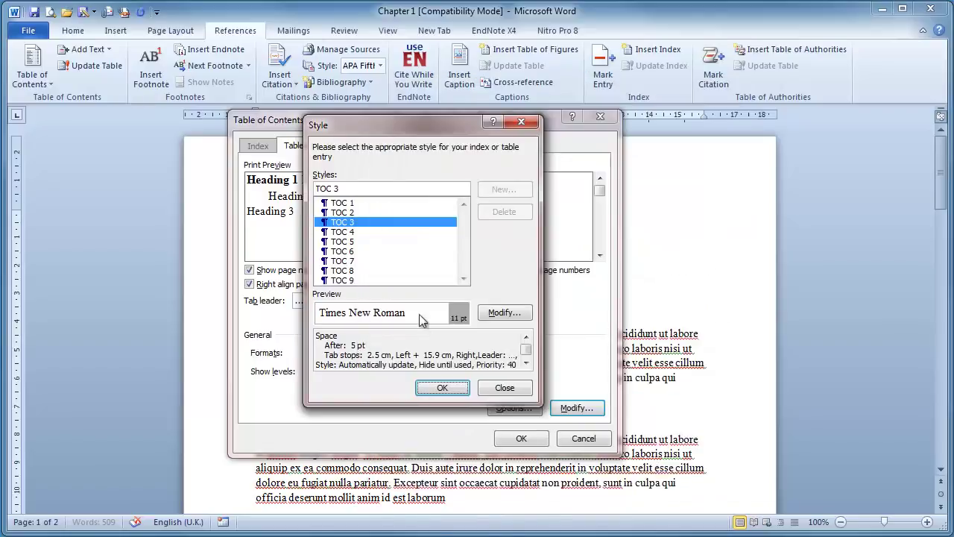
- Accept the modified TOC styles and insert the three-level table of contents below the title
left_click(505, 313)
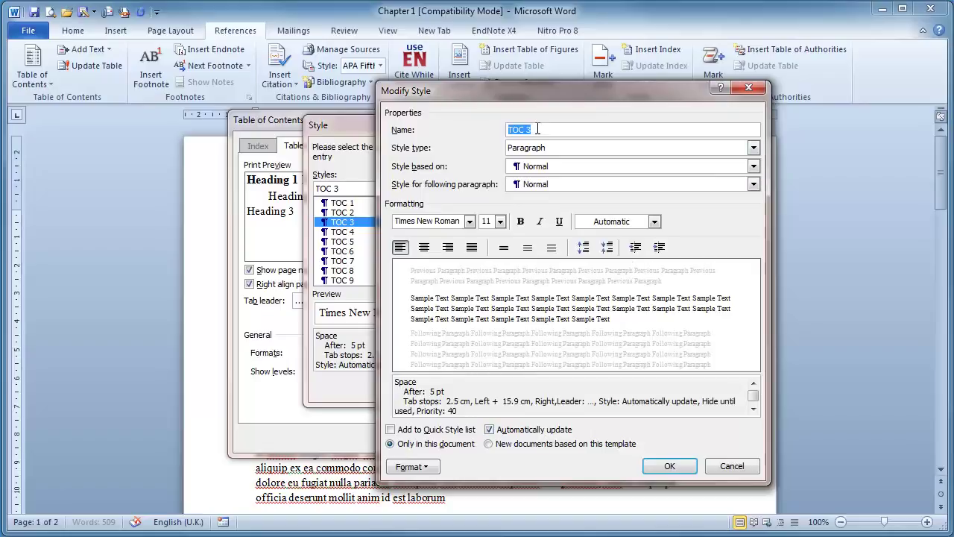
left_click(673, 466)
left_click(442, 388)
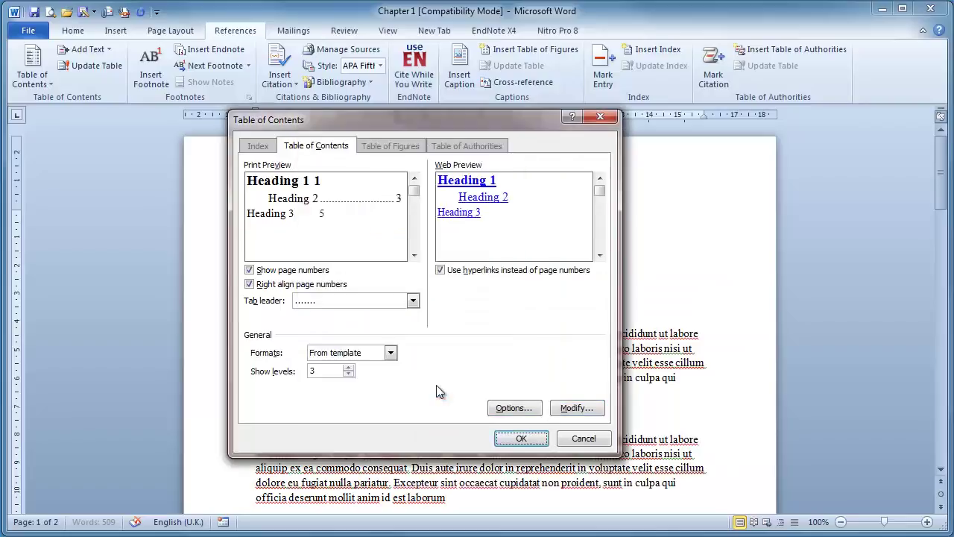
left_click(521, 440)
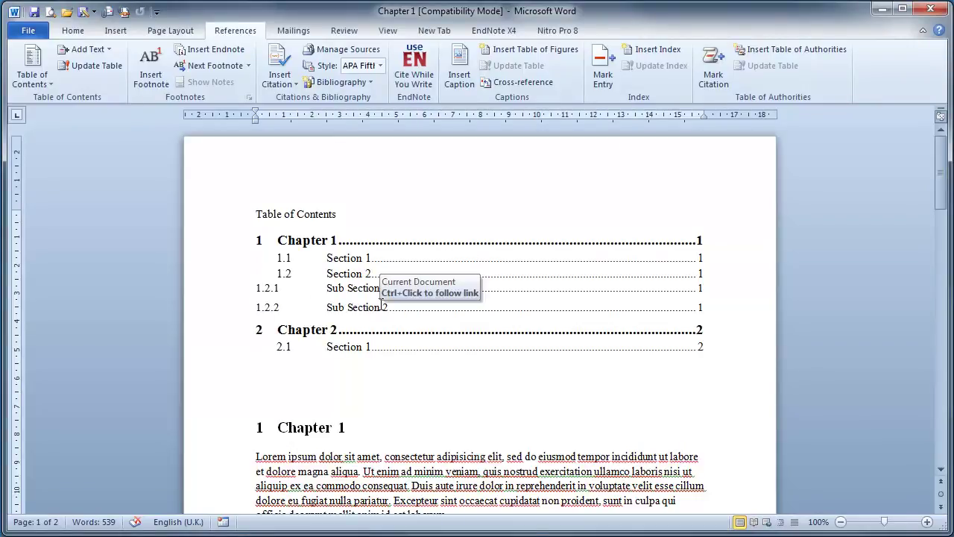
- Indent the third-level Sub Section entries in the table of contents to 1 cm with a 1.5 cm hanging indent
left_click(240, 292)
left_click(266, 290)
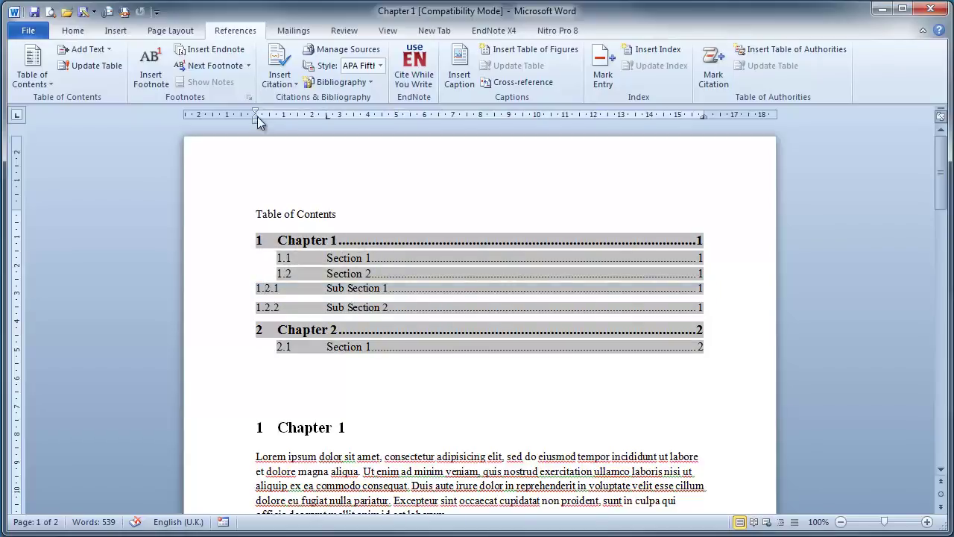
mouse_move(257, 118)
left_mouse_down()
mouse_move(326, 118)
mouse_move(287, 117)
left_mouse_up()
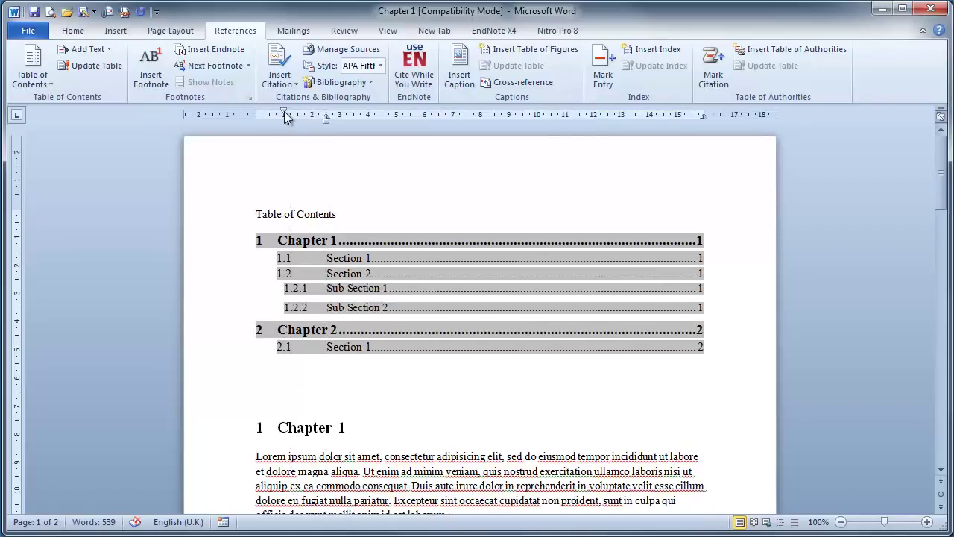
- Set the spacing after the third-level Sub Section entries in the table of contents to 0 pt
left_click(321, 295)
left_click(73, 31)
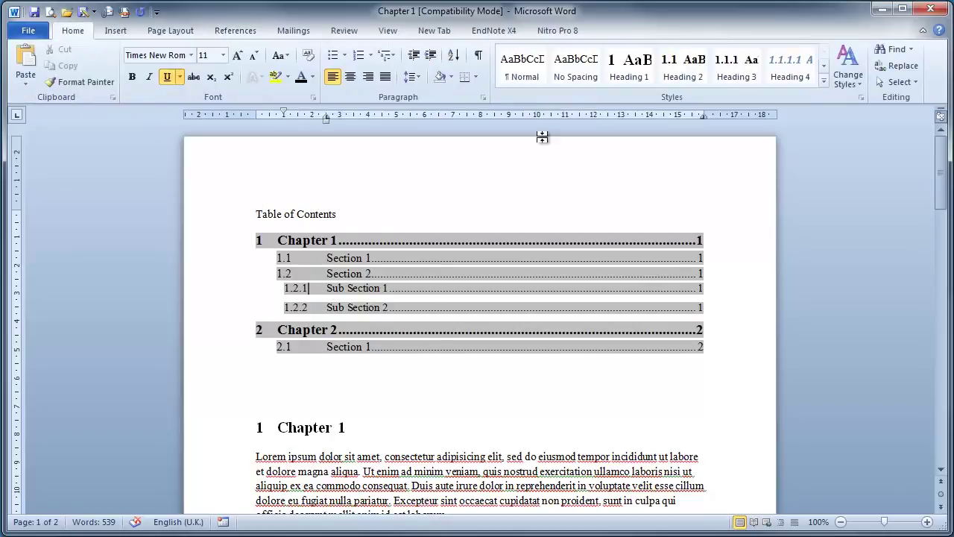
left_click(484, 98)
left_click(166, 283)
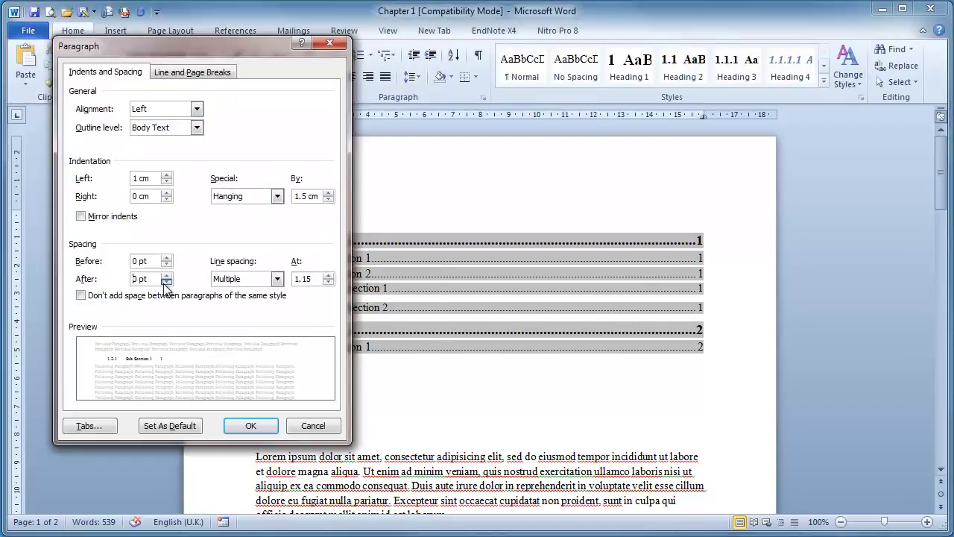
left_click(251, 425)
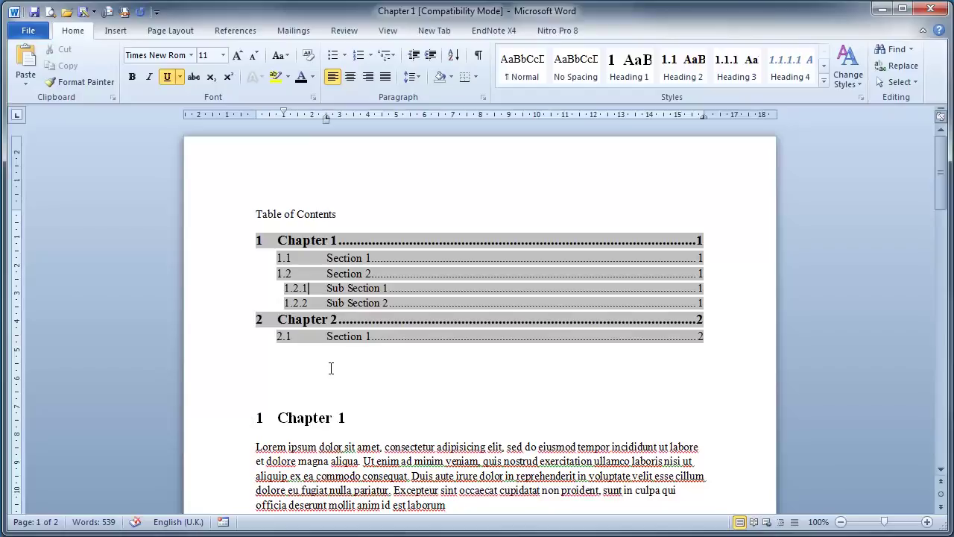
left_click(330, 367)
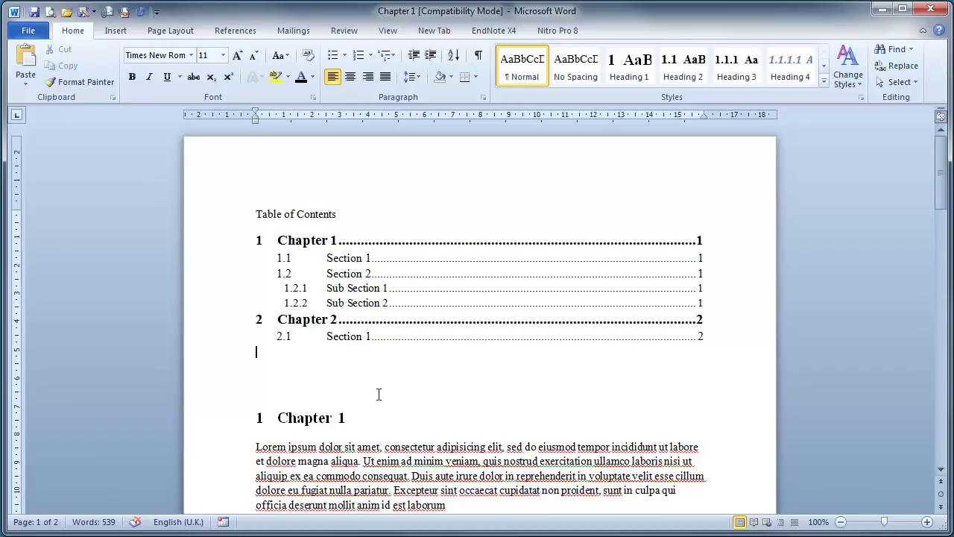
- Rename the Chapter 1 heading as "Introduction" and the Chapter 2 heading as "Materials and Methods"
left_click_drag(348, 422, 287, 418)
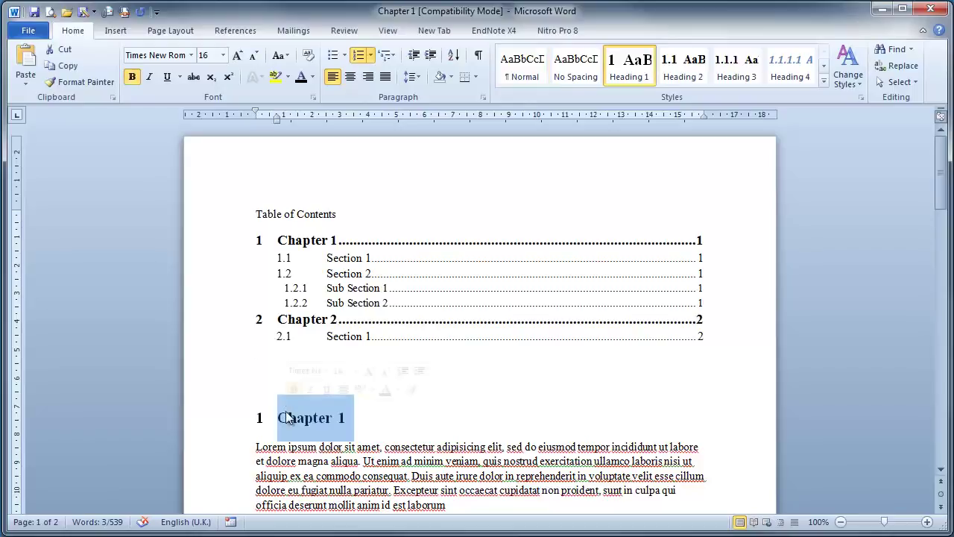
type("Introduction")
scroll(362, 418, "down", 3)
scroll(363, 418, "down", 15)
scroll(362, 417, "down", 4)
triple_click(331, 335)
type("M")
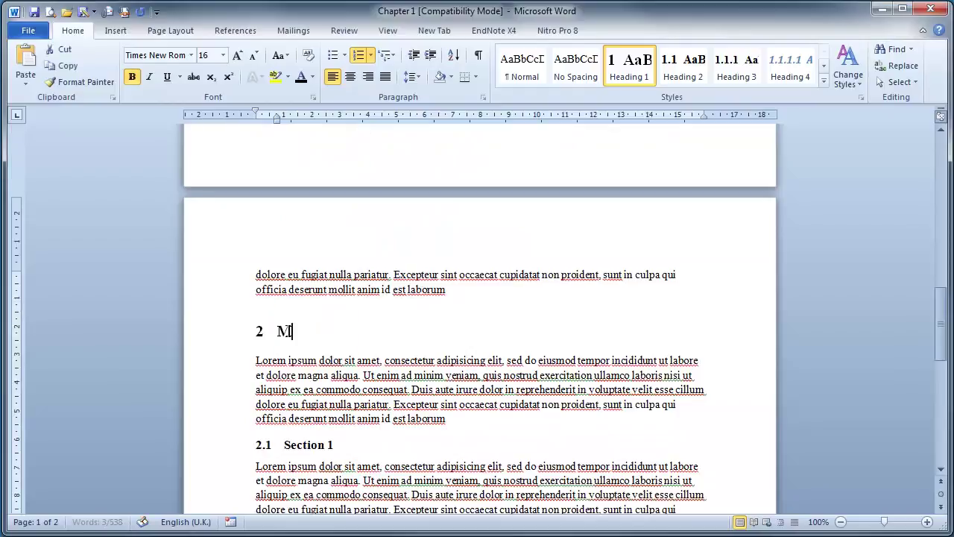
type("aterials and Methods")
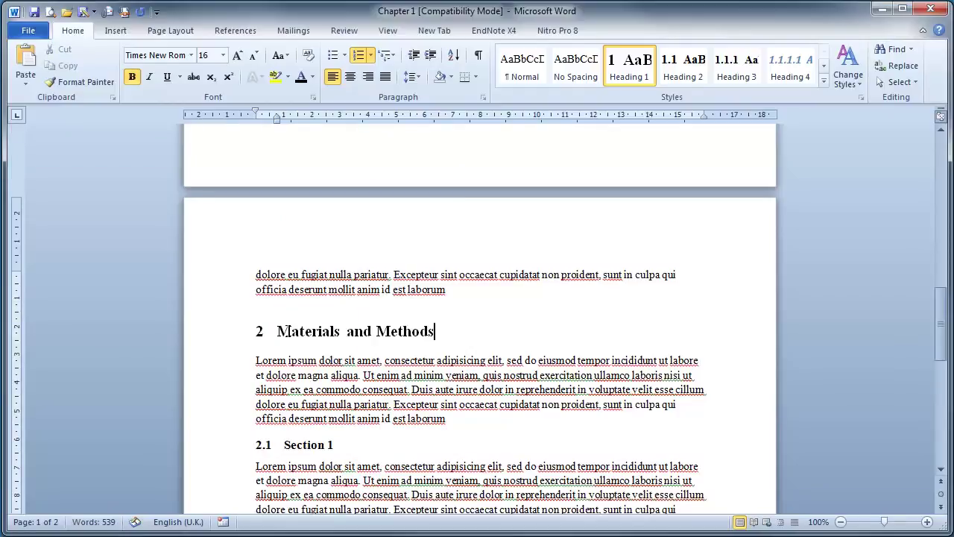
- Update the table of contents to reflect the renamed chapter headings
scroll(390, 341, "up", 20)
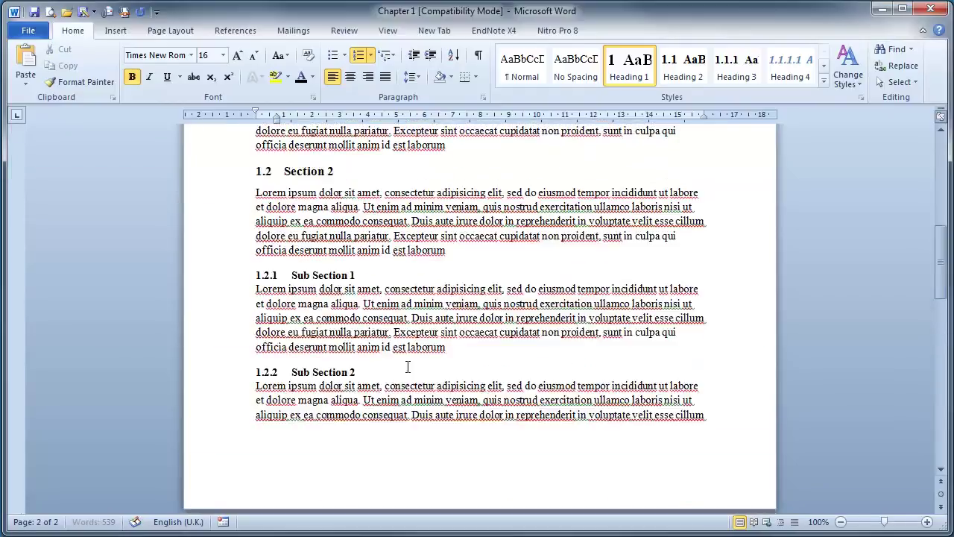
left_click(386, 273)
left_click(390, 388)
scroll(390, 390, "up", 3)
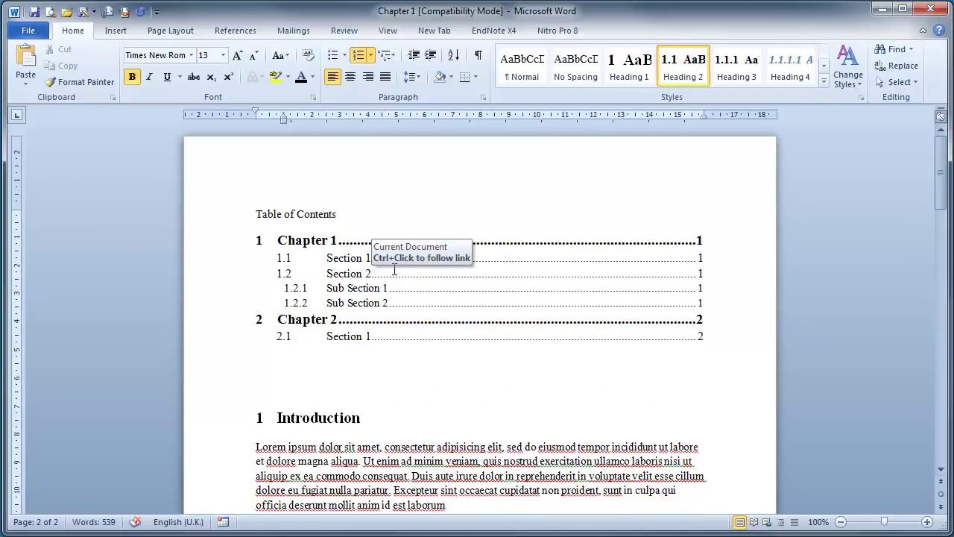
left_click(361, 297)
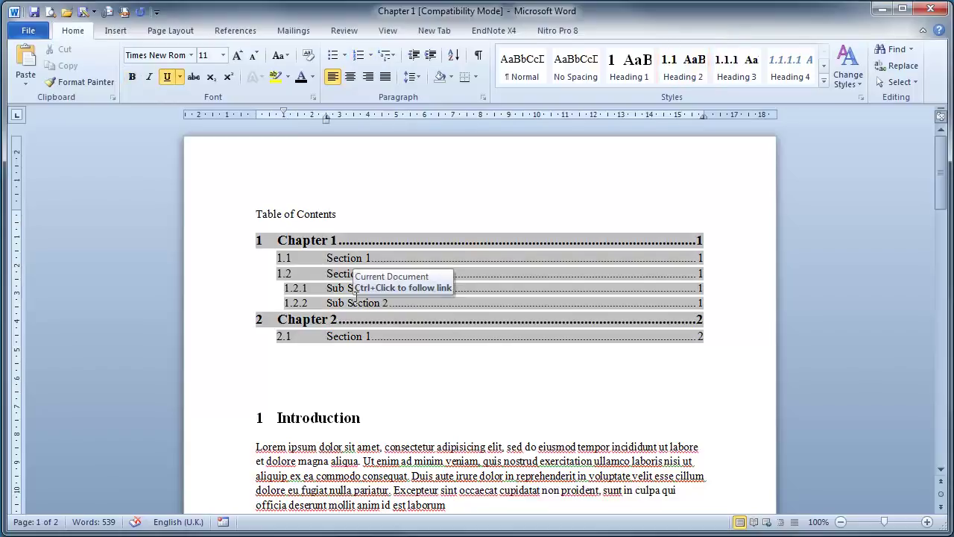
right_click(354, 300)
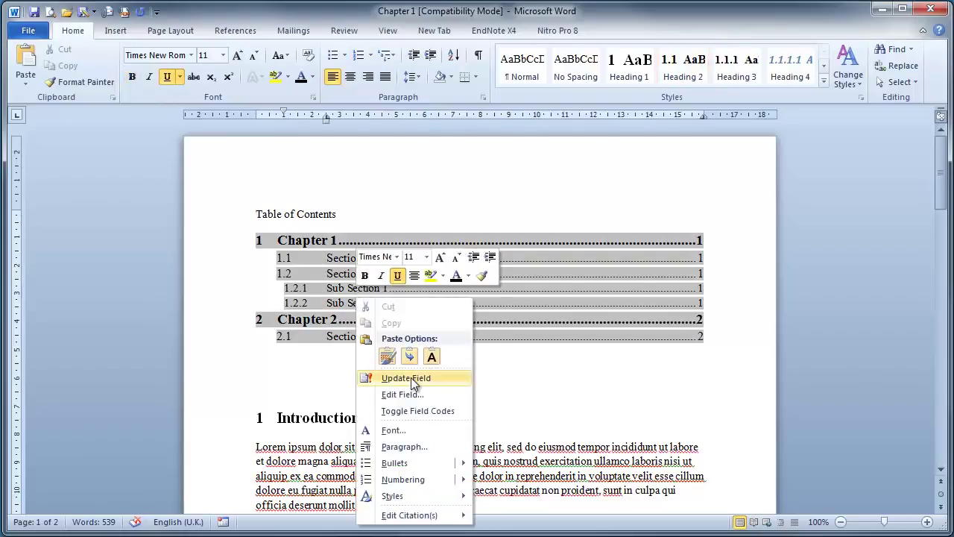
left_click(411, 378)
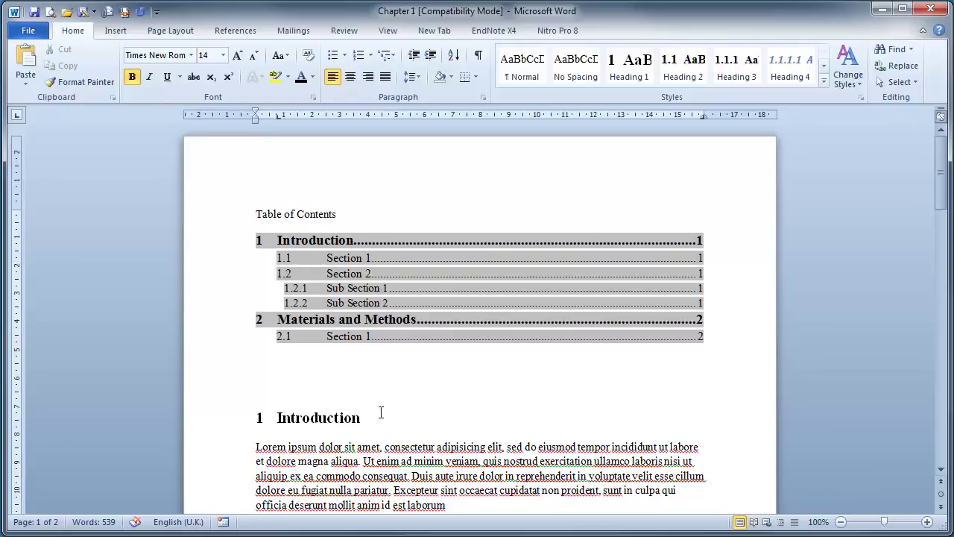
- Rename the 1.1 Section 1 heading under Introduction as "Background"
scroll(376, 405, "down", 3)
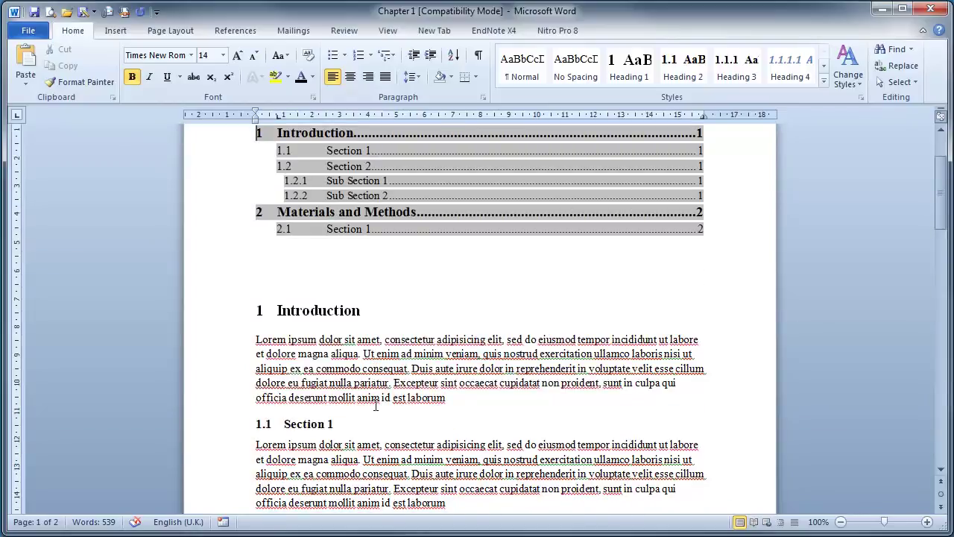
scroll(376, 404, "up", 1)
scroll(349, 373, "down", 3)
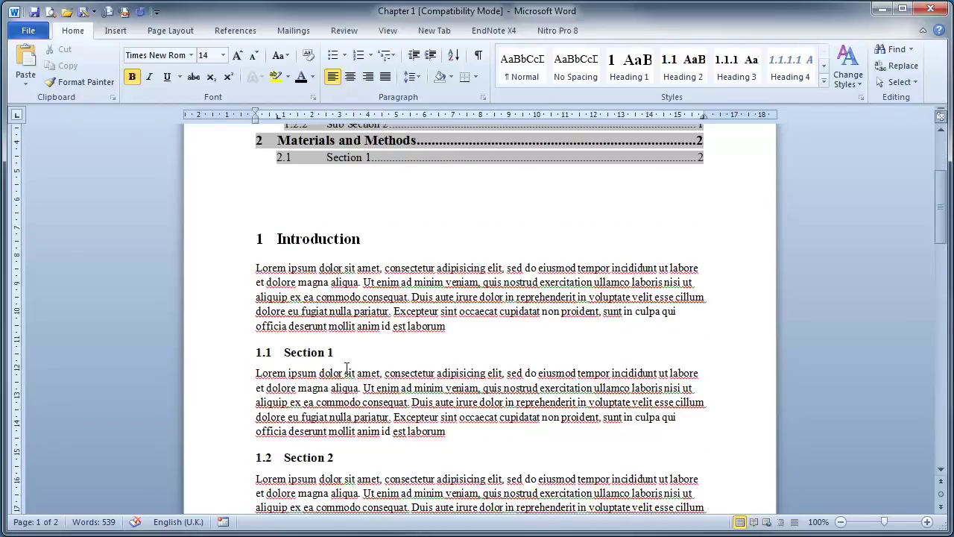
triple_click(302, 353)
type("Background")
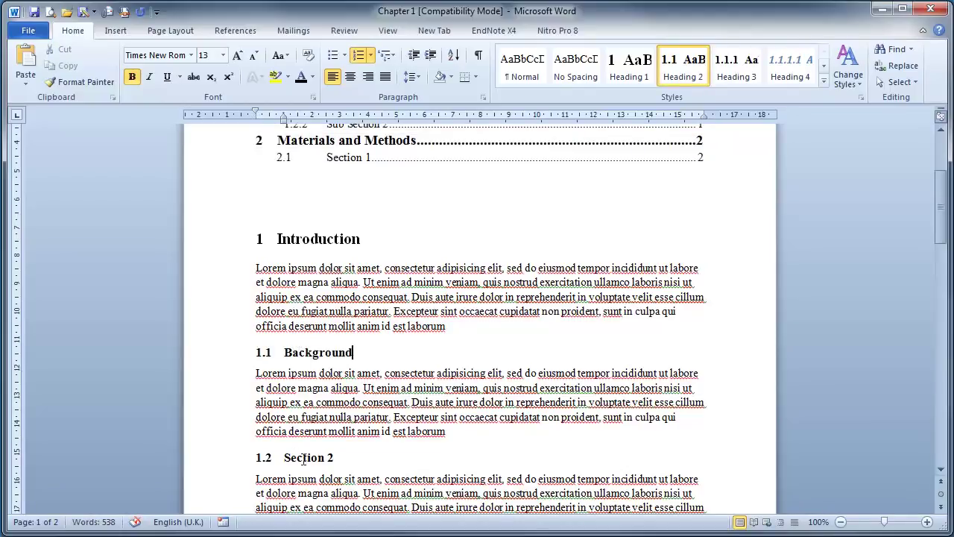
- Rename the 1.2 Section 2 heading under Introduction as "Hypothesis"
left_click_drag(344, 457, 287, 458)
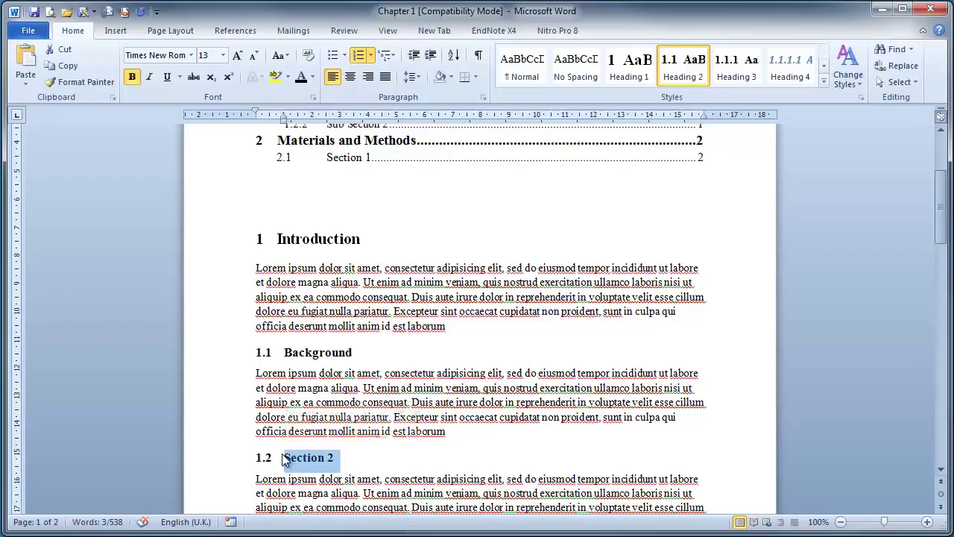
type("Hypothe")
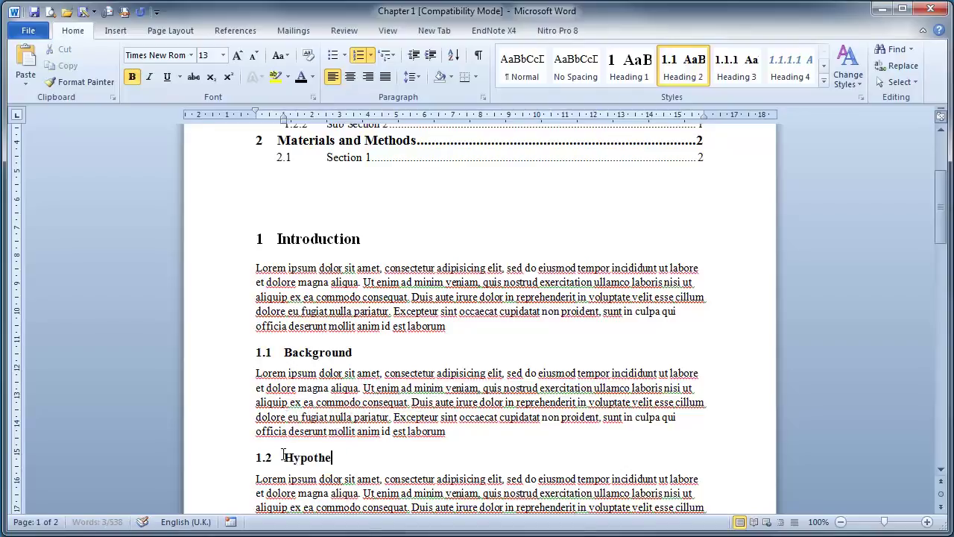
type("sis")
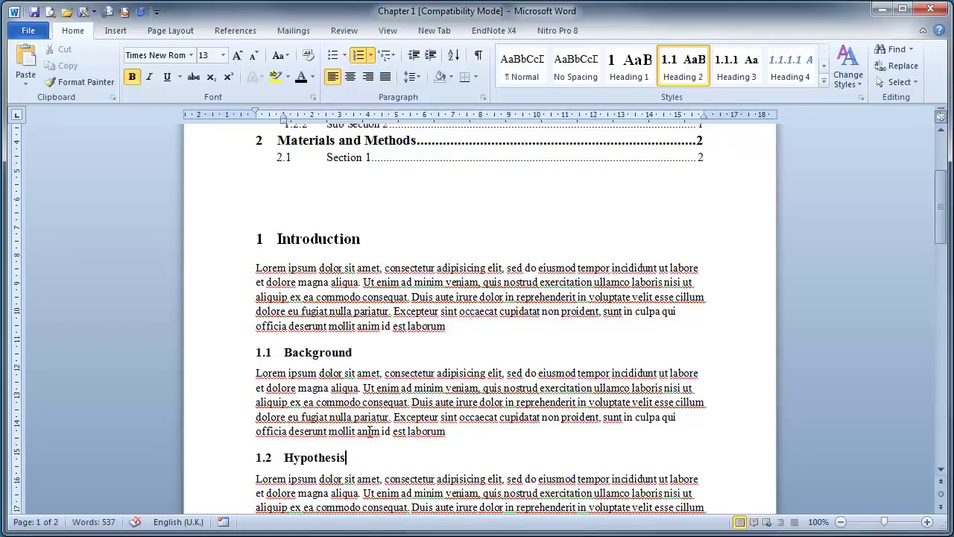
- Rename the 1.2.1 Sub Section 1 heading as "Aims" and the 1.2.2 Sub Section 2 heading as "Methodology used"
scroll(373, 429, "down", 3)
left_click_drag(360, 418, 292, 418)
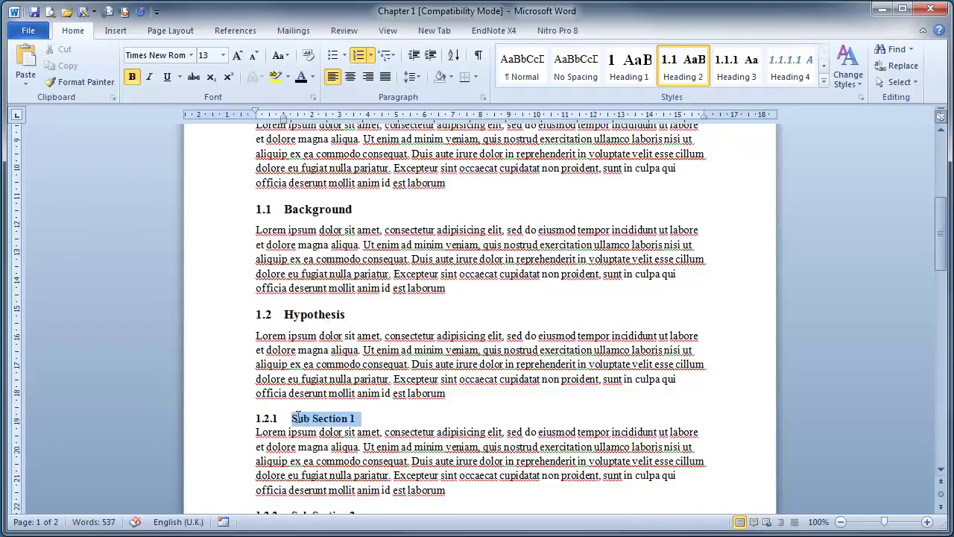
type("Aims")
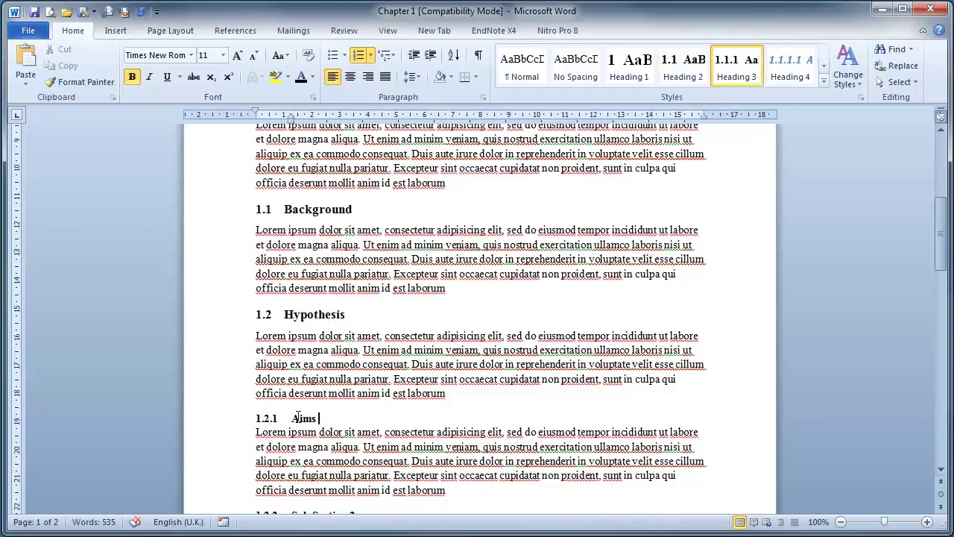
scroll(343, 414, "down", 2)
left_click_drag(359, 409, 300, 411)
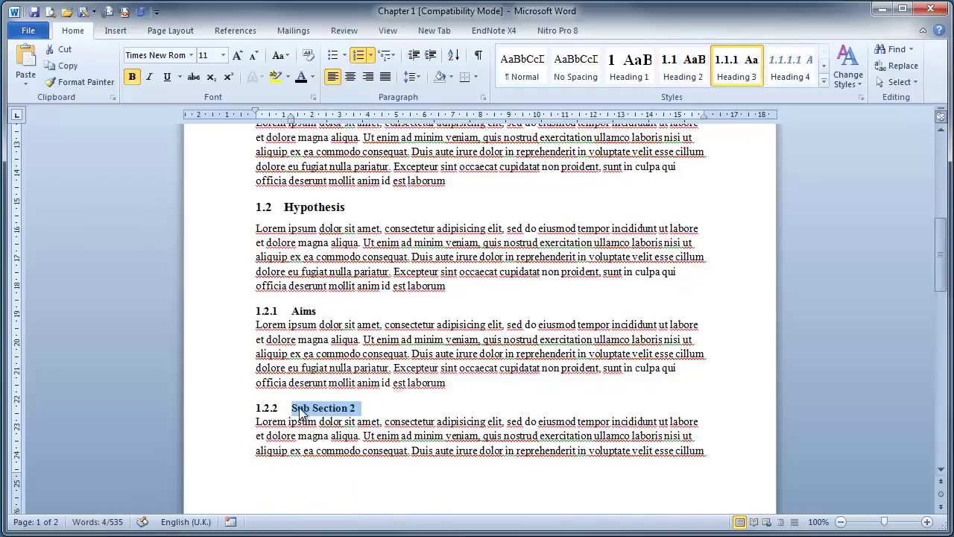
type("Methodology")
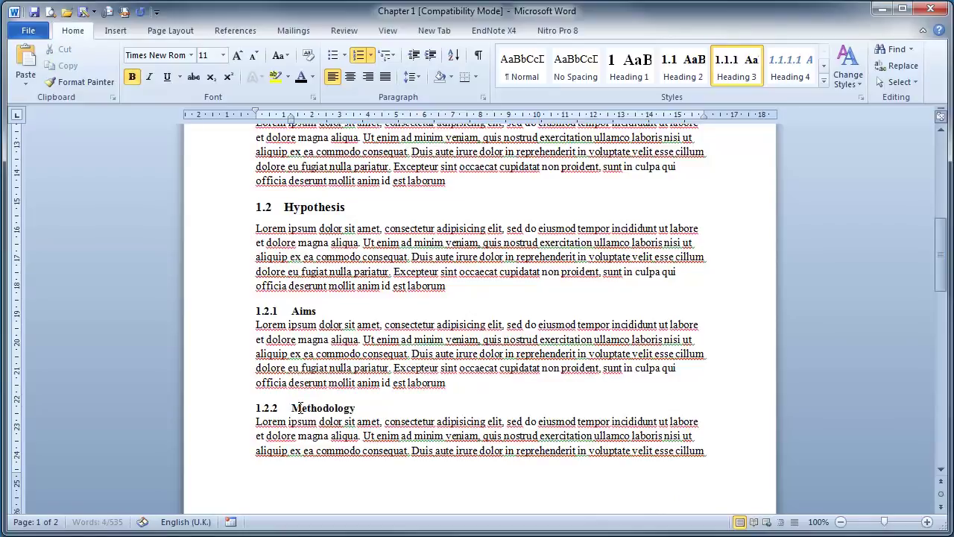
type(" used")
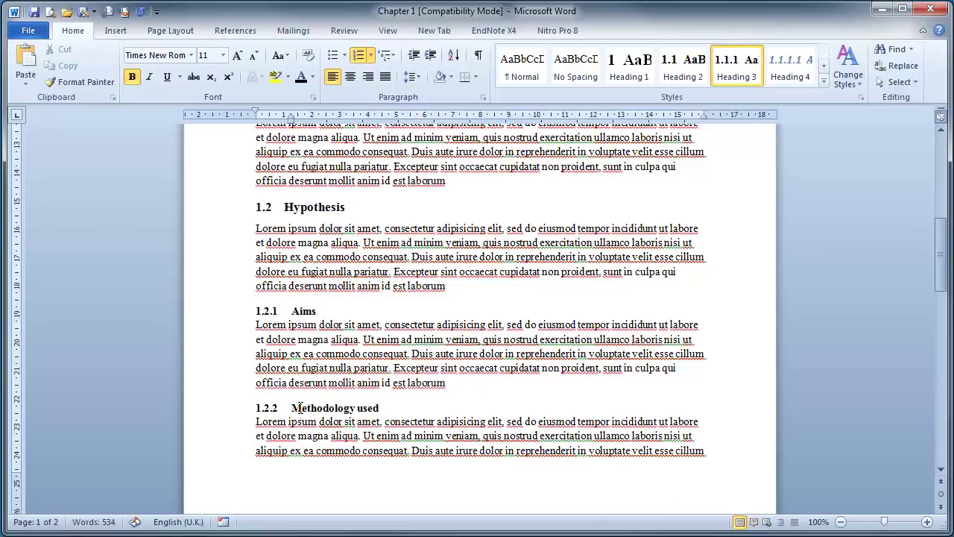
- Rename the 2.1 Section 1 heading under Materials and Methods as "Method 1"
scroll(582, 330, "down", 2)
scroll(583, 330, "down", 10)
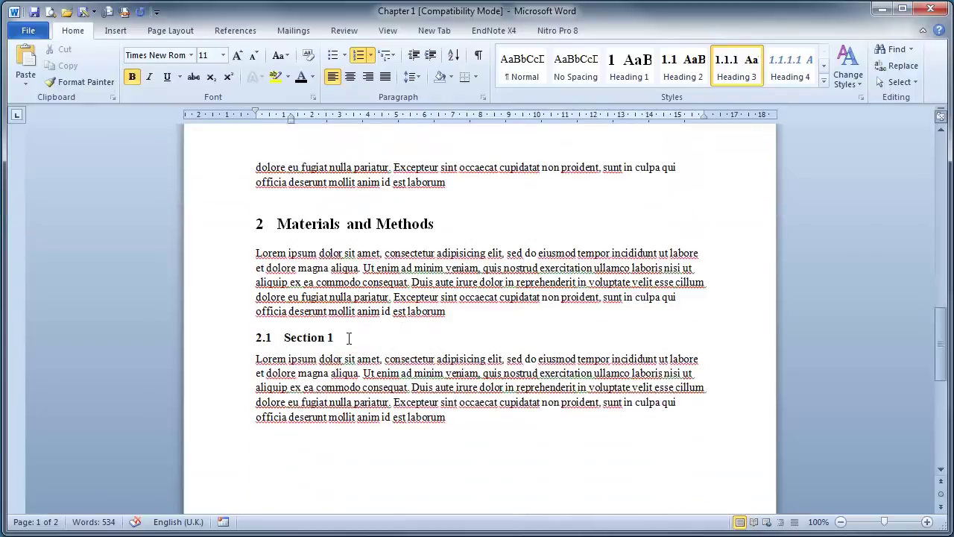
left_click_drag(362, 337, 291, 337)
type("nm")
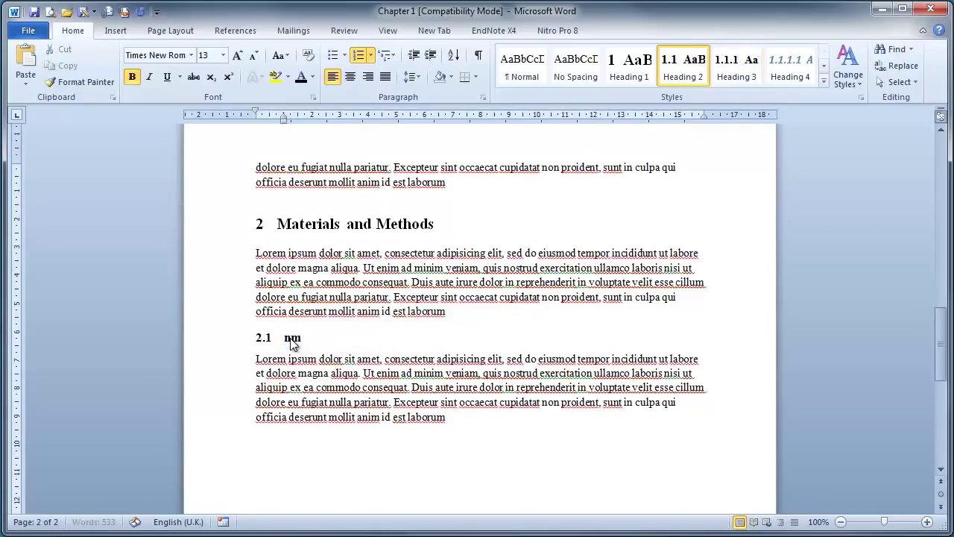
type("Method 1")
- Update the table of contents to reflect the renamed section and sub-section headings
scroll(451, 351, "up", 10)
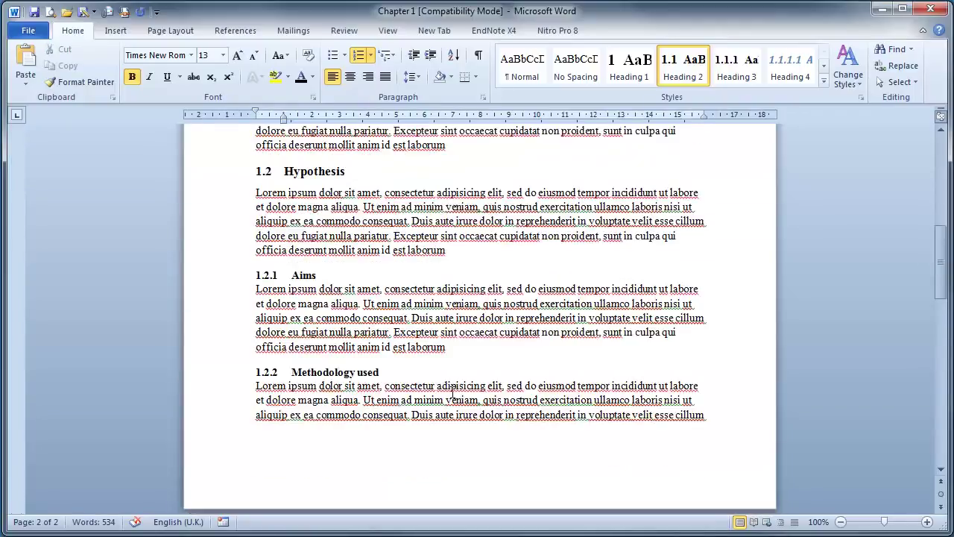
scroll(456, 317, "up", 2)
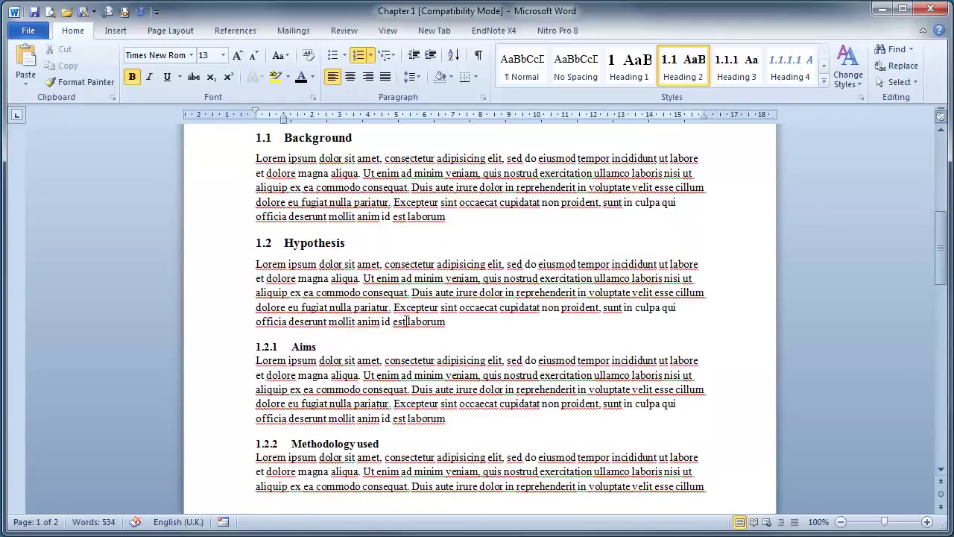
scroll(406, 322, "up", 11)
right_click(362, 274)
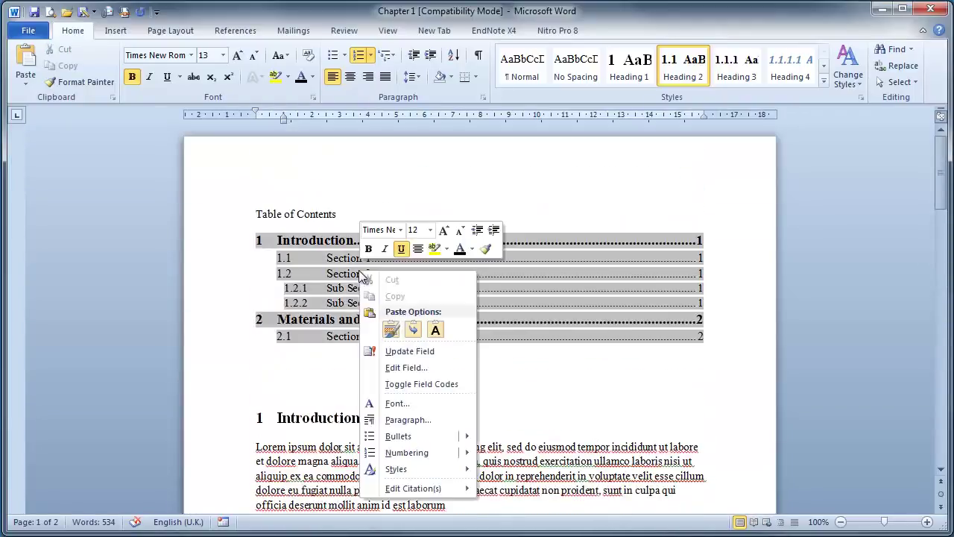
left_click(402, 351)
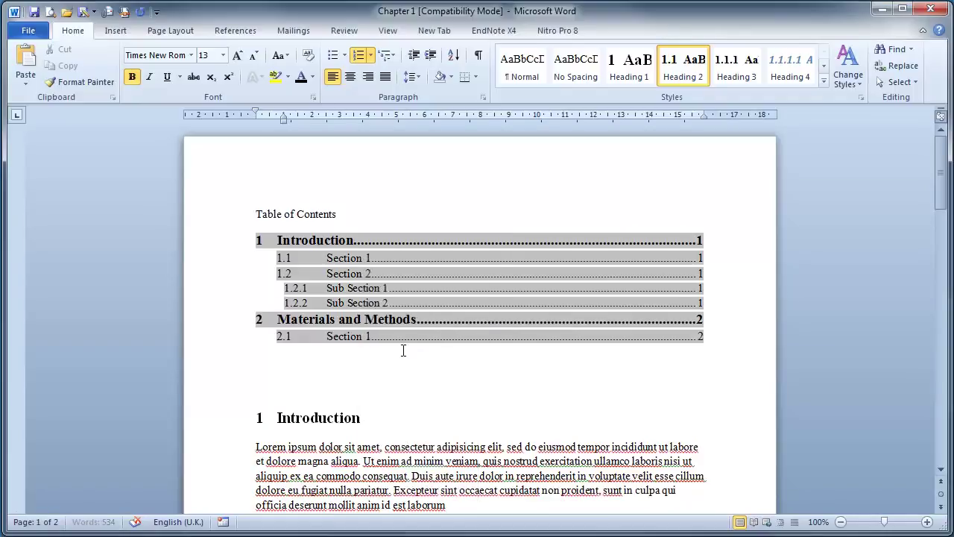
left_click(363, 373)
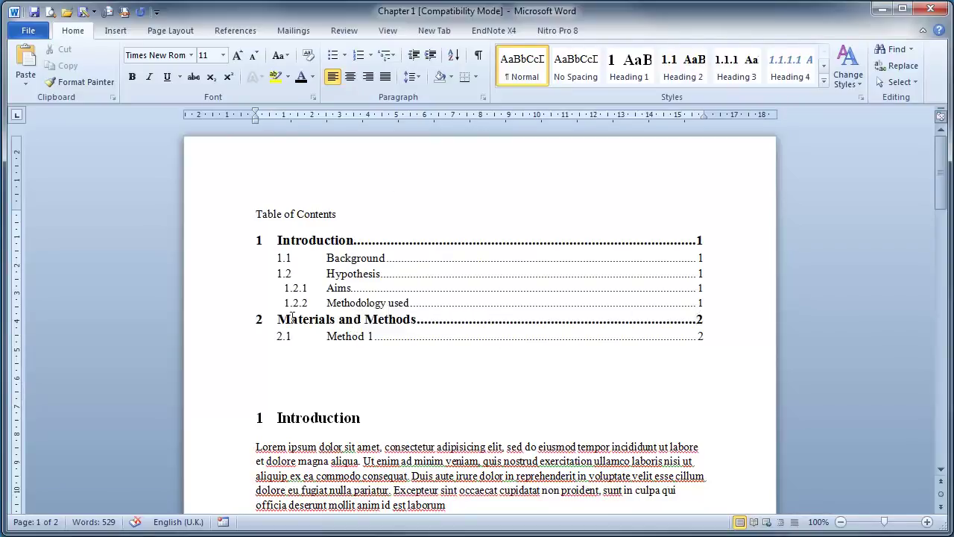
- Increase the paragraph spacing before the Materials and Methods entry in the table of contents by one increment
left_click(349, 319)
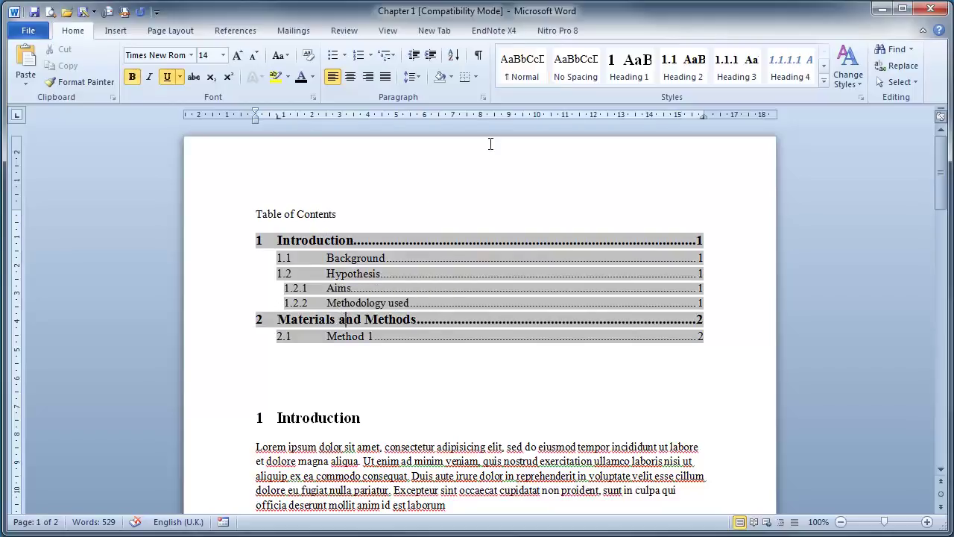
left_click(483, 97)
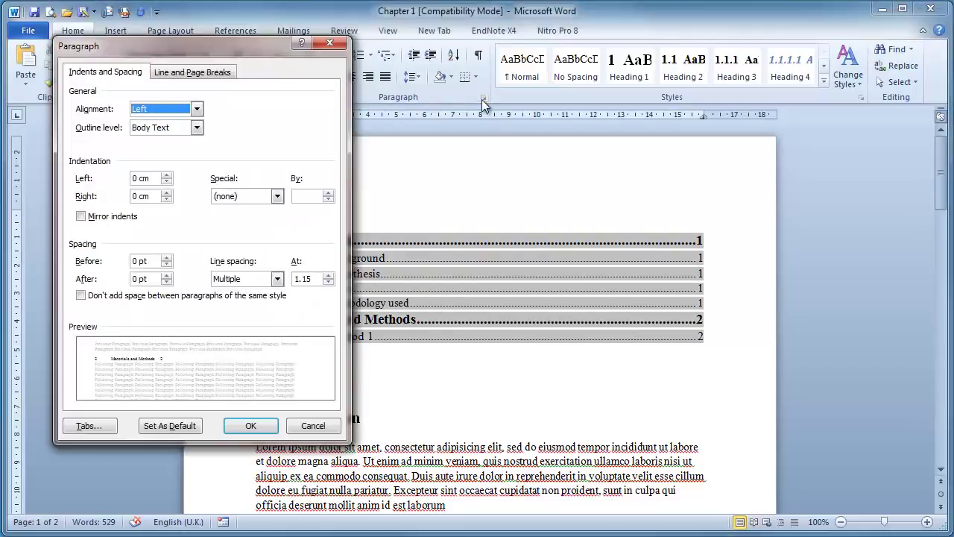
left_click(167, 264)
left_click(260, 425)
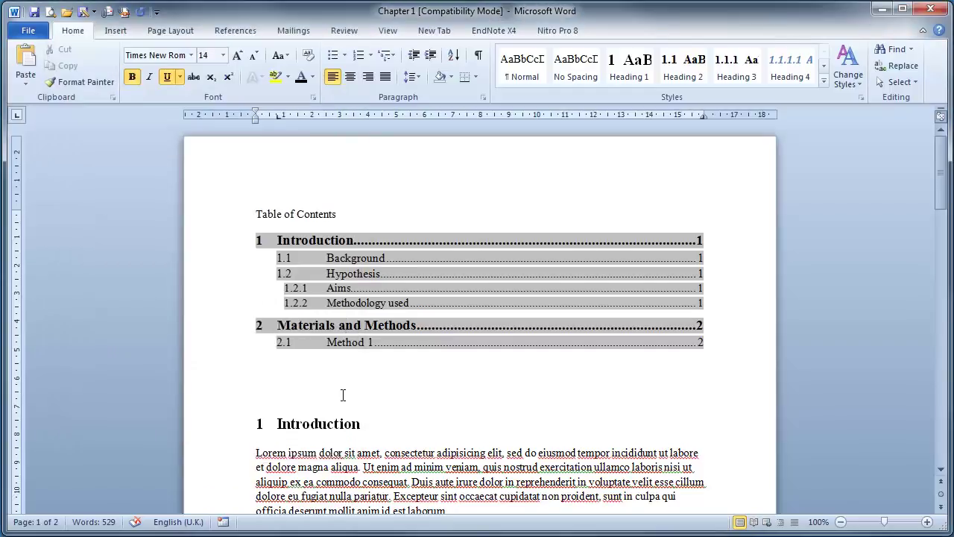
left_click(342, 394)
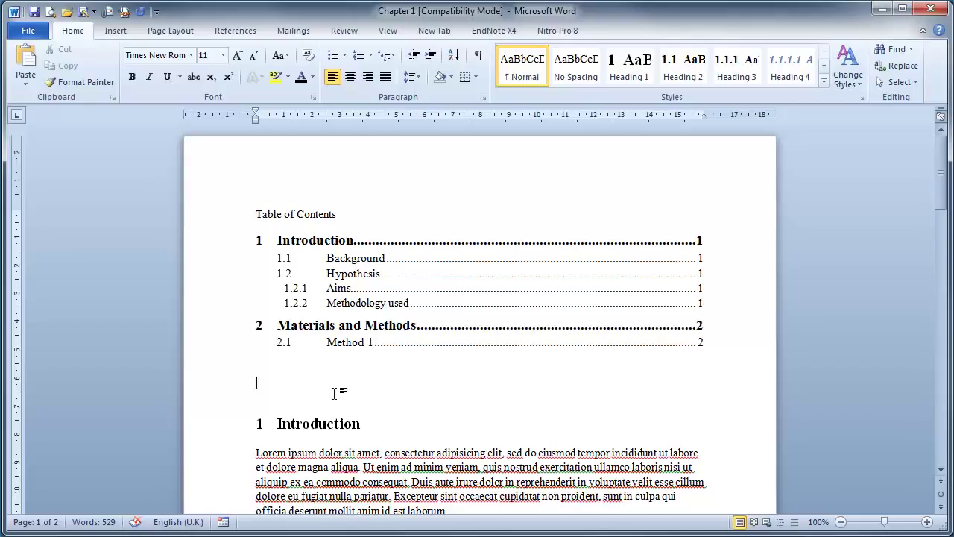
- Insert page breaks before the Introduction and the Materials and Methods headings so each chapter starts on a new page
scroll(304, 395, "down", 2)
left_click(276, 354)
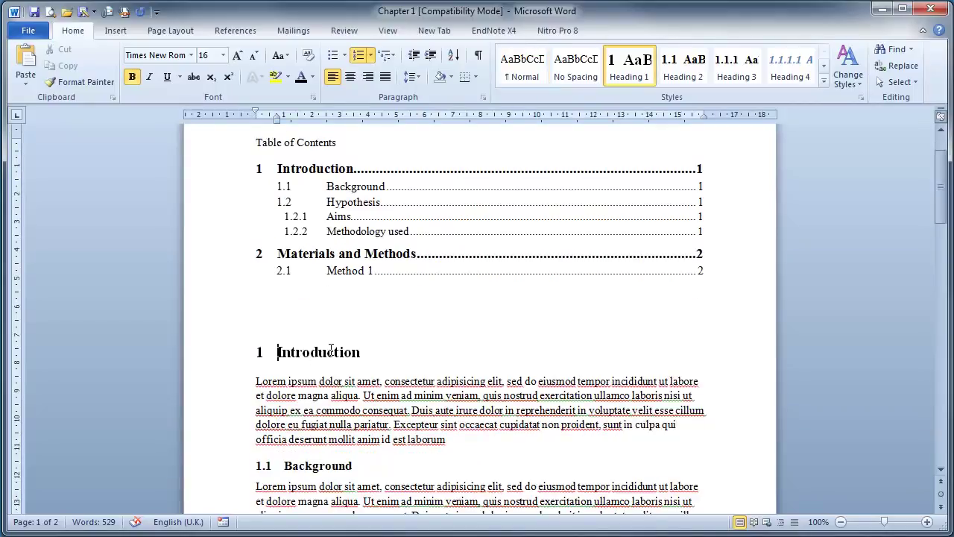
left_click(116, 31)
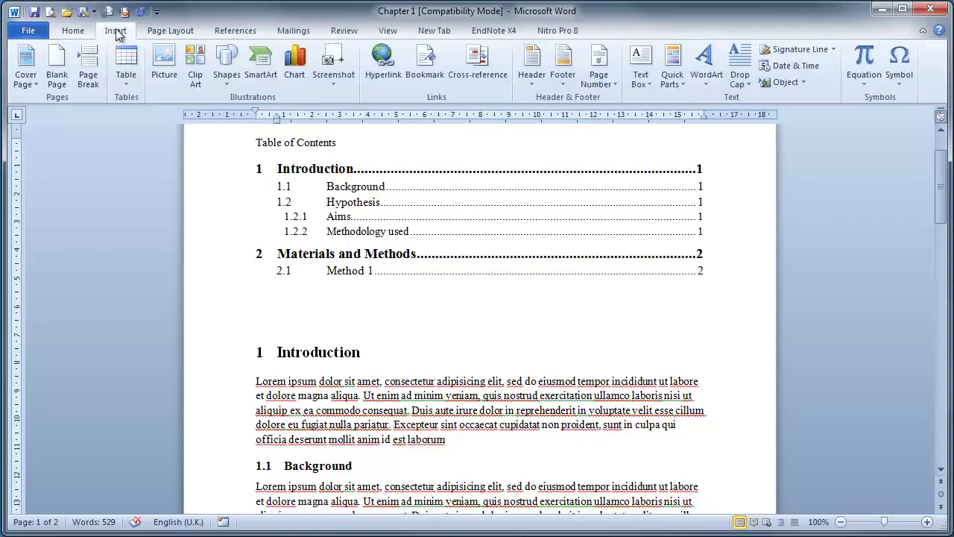
left_click(88, 60)
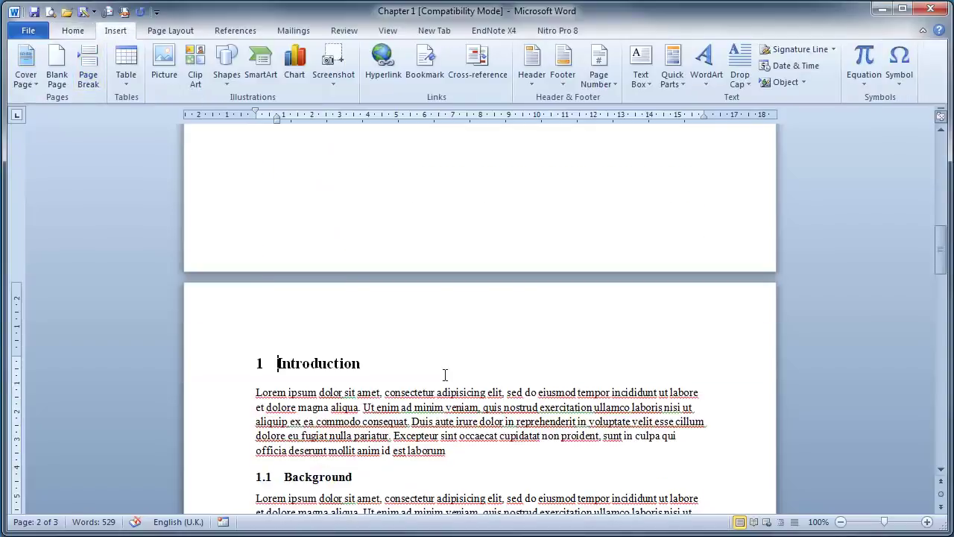
scroll(445, 375, "down", 15)
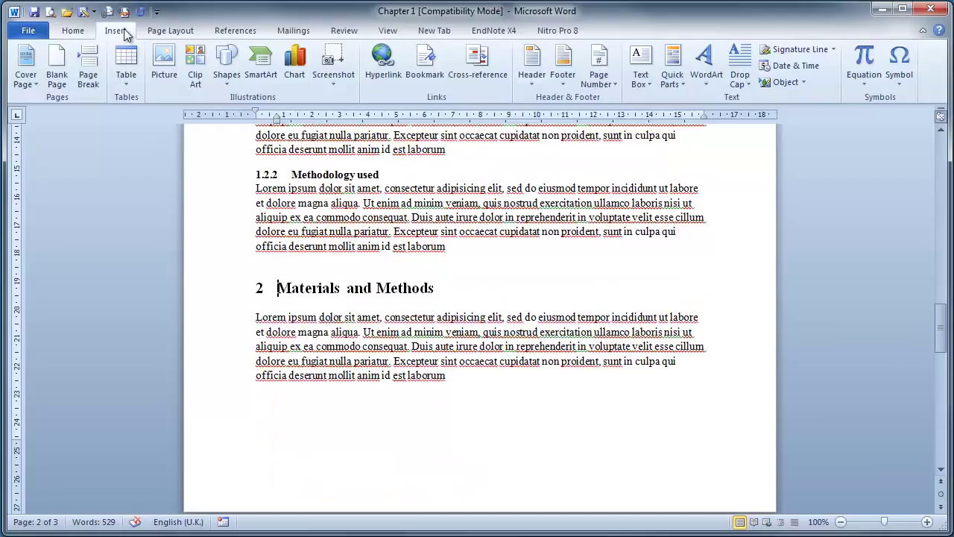
left_click(88, 71)
- Update the entire table of contents to match the new page layout
scroll(436, 288, "up", 15)
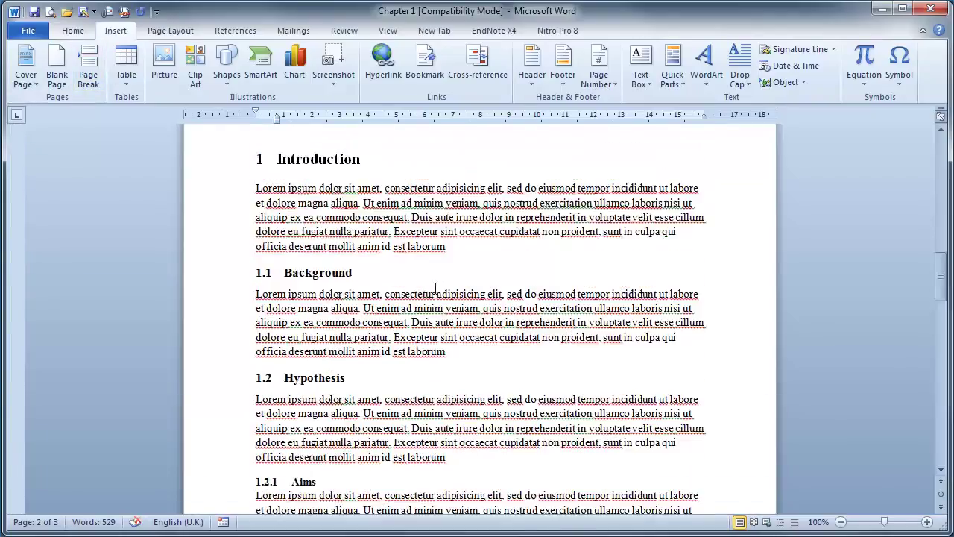
scroll(435, 289, "up", 12)
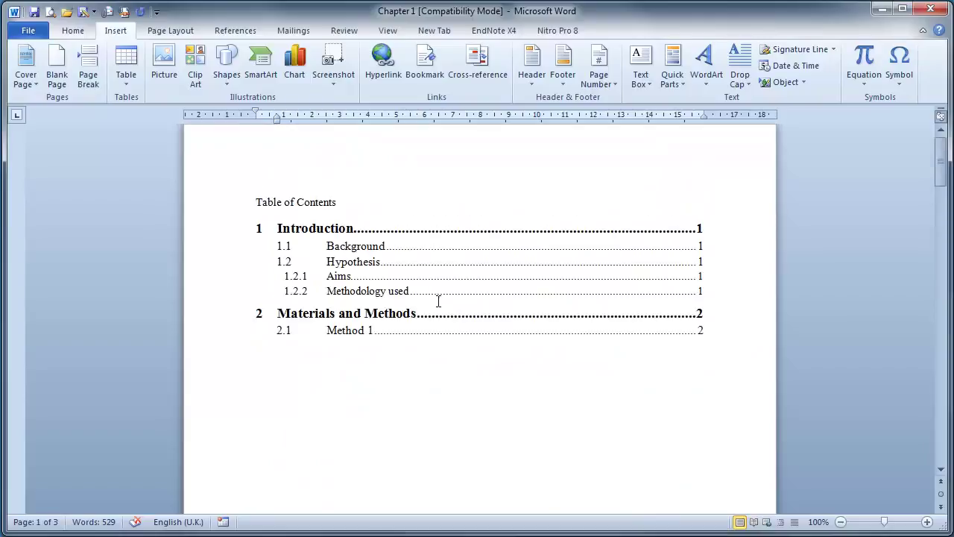
right_click(360, 247)
left_click(409, 327)
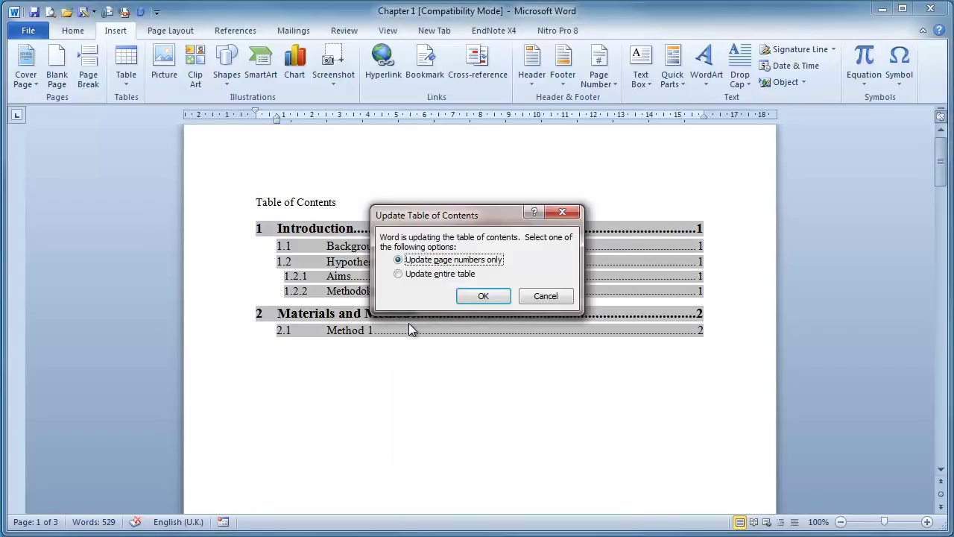
left_click(451, 274)
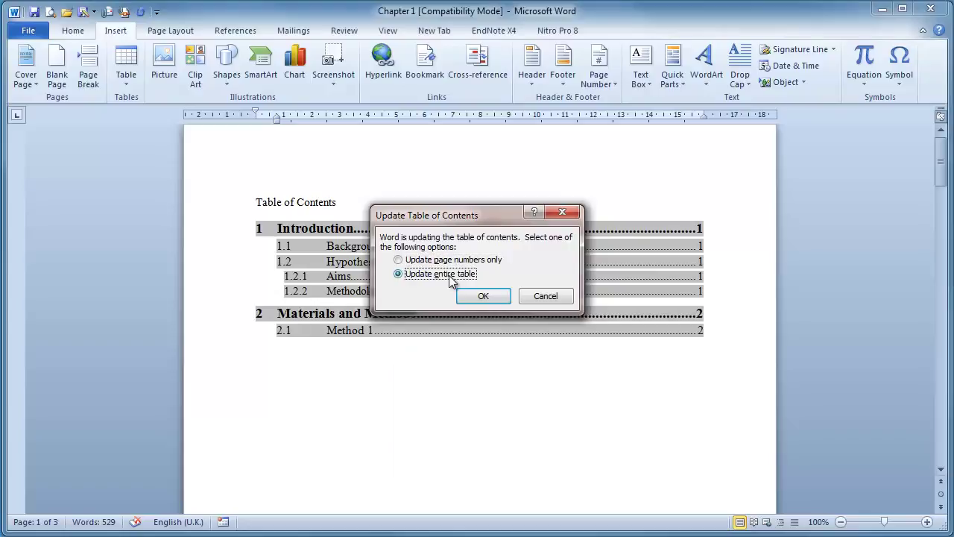
left_click(484, 297)
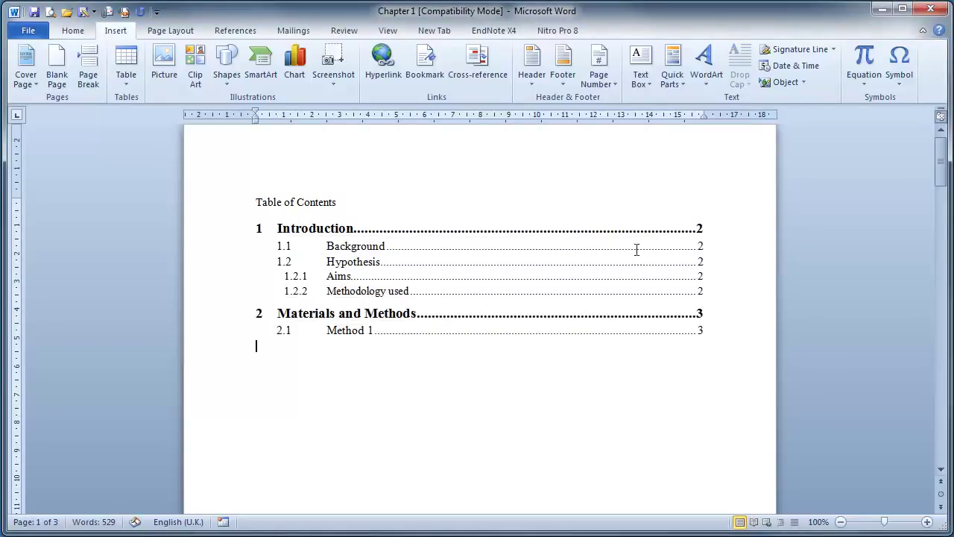
- Enlarge the font of the Table of Contents title by several sizes and make it bold
left_click(245, 198)
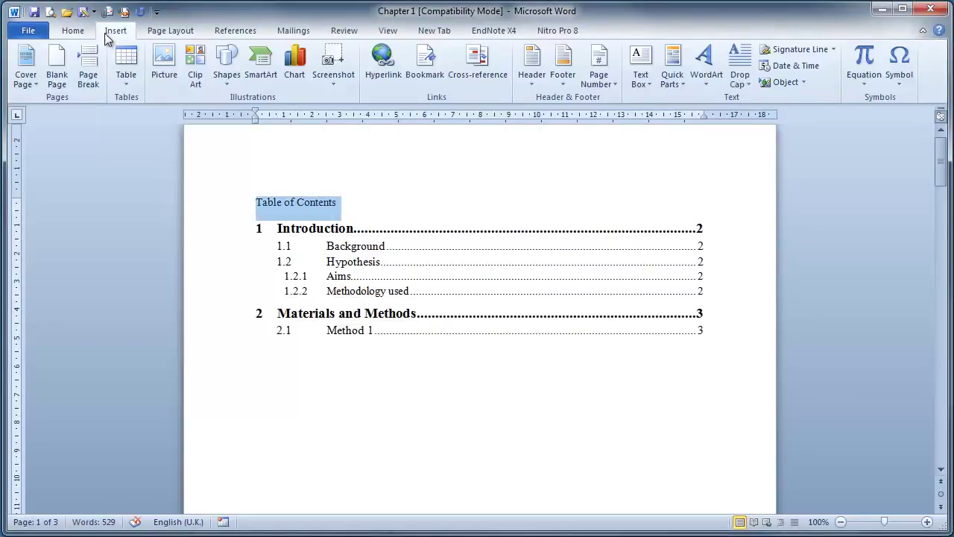
left_click(72, 31)
left_click(239, 58)
left_click(239, 57)
left_click(238, 58)
left_click(239, 58)
left_click(132, 76)
left_click(414, 430)
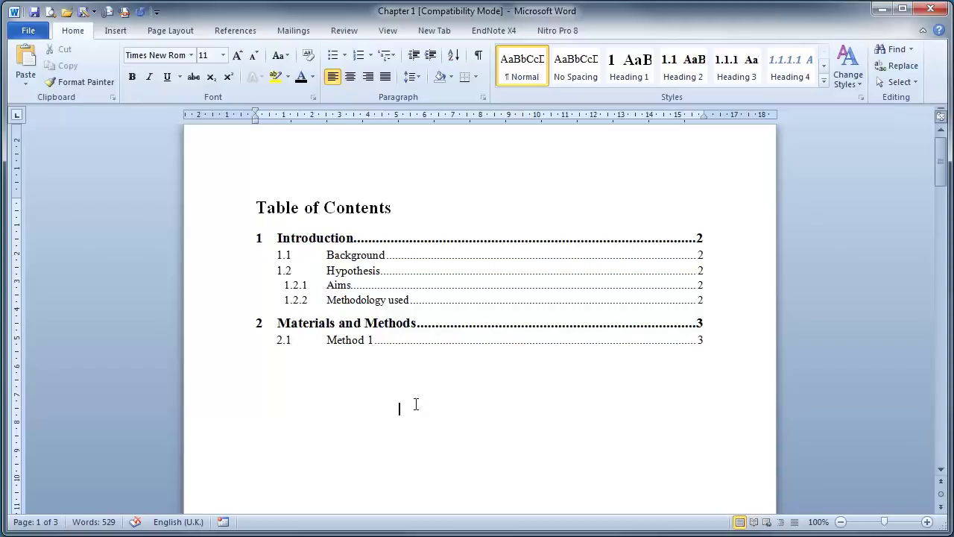
- Review the document's numbered headings, checking the styles applied to the 1.2 Hypothesis and 1.2.1 Aims headings
scroll(415, 402, "up", 1)
scroll(416, 402, "down", 20)
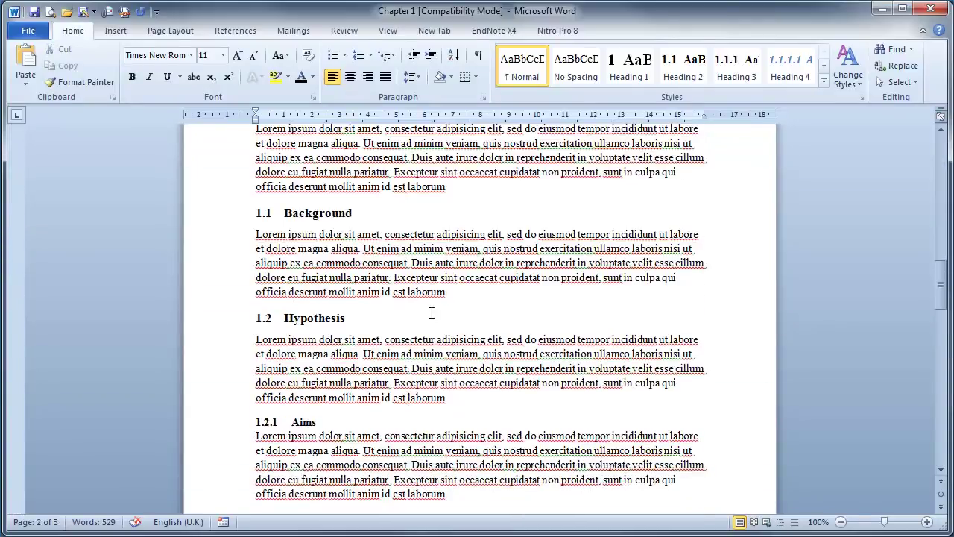
left_click(293, 318)
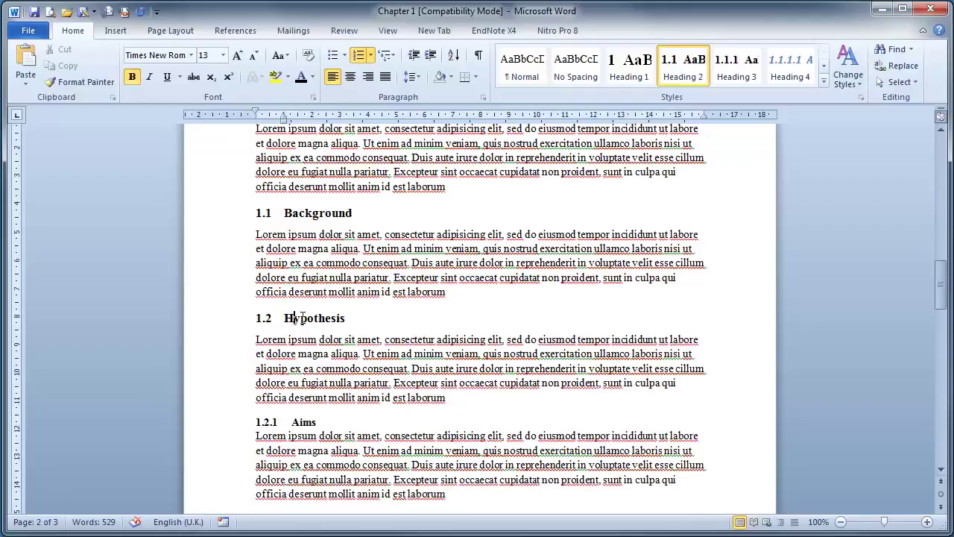
left_click(307, 422)
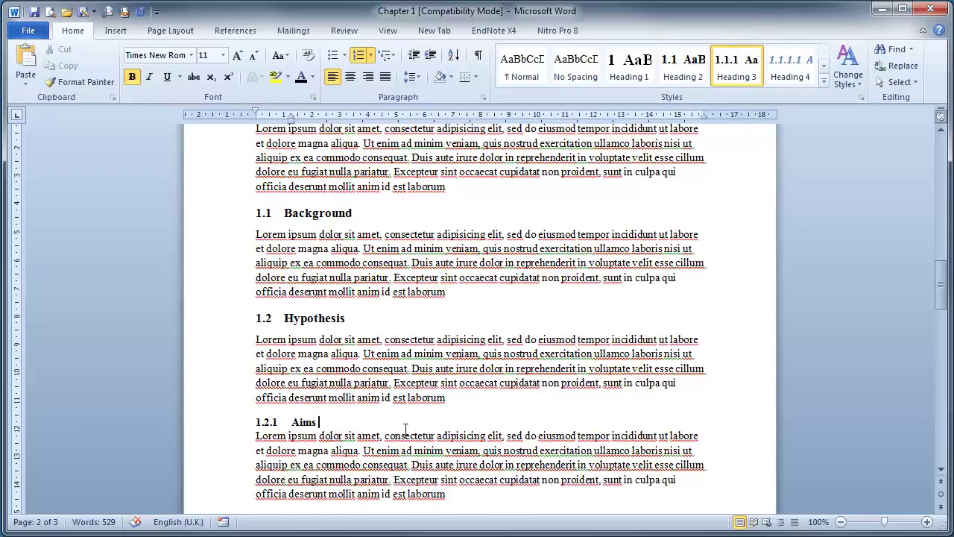
scroll(406, 425, "up", 8)
scroll(400, 432, "down", 8)
scroll(403, 434, "down", 2)
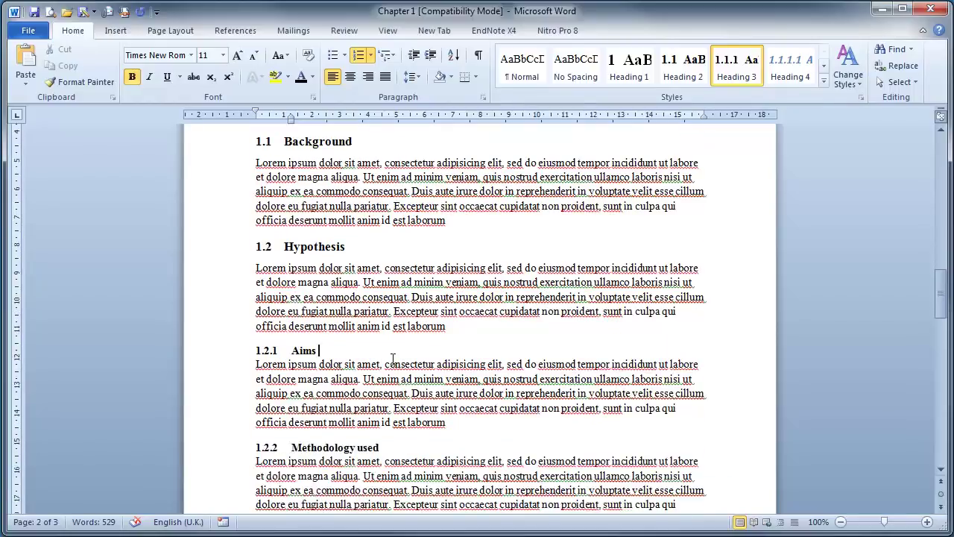
scroll(393, 359, "down", 2)
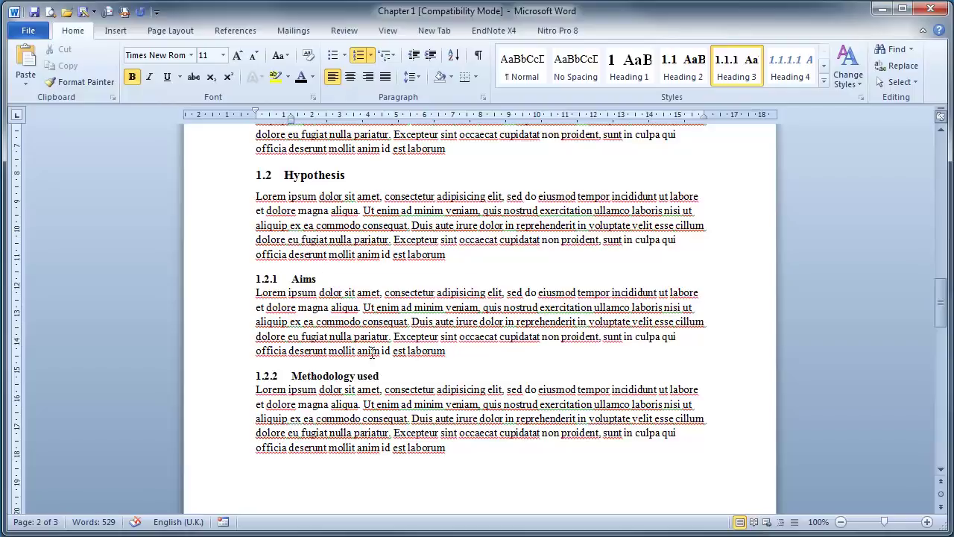
scroll(423, 369, "up", 10)
scroll(412, 380, "up", 12)
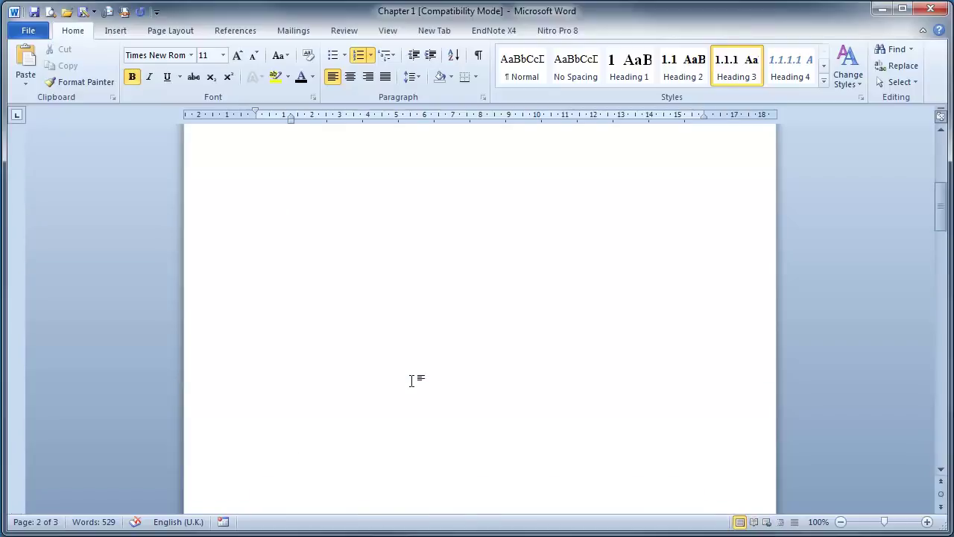